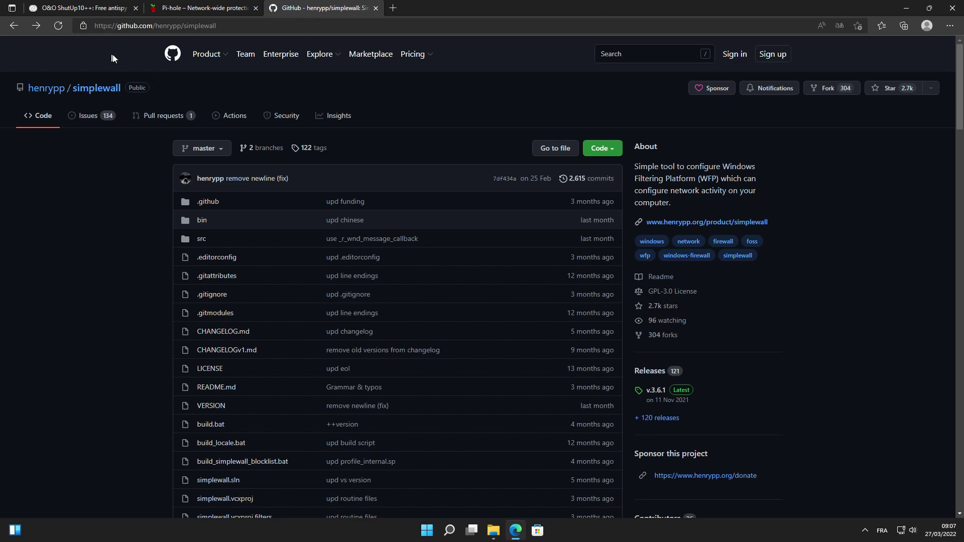
- View the O&O ShutUp10++ page and the Pi-hole page in the open browser tabs
click(108, 9)
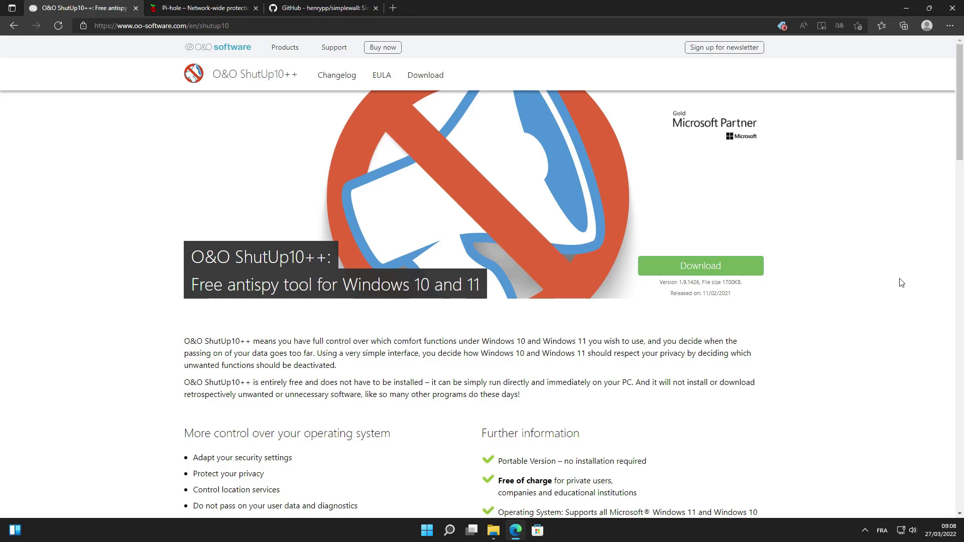
click(222, 9)
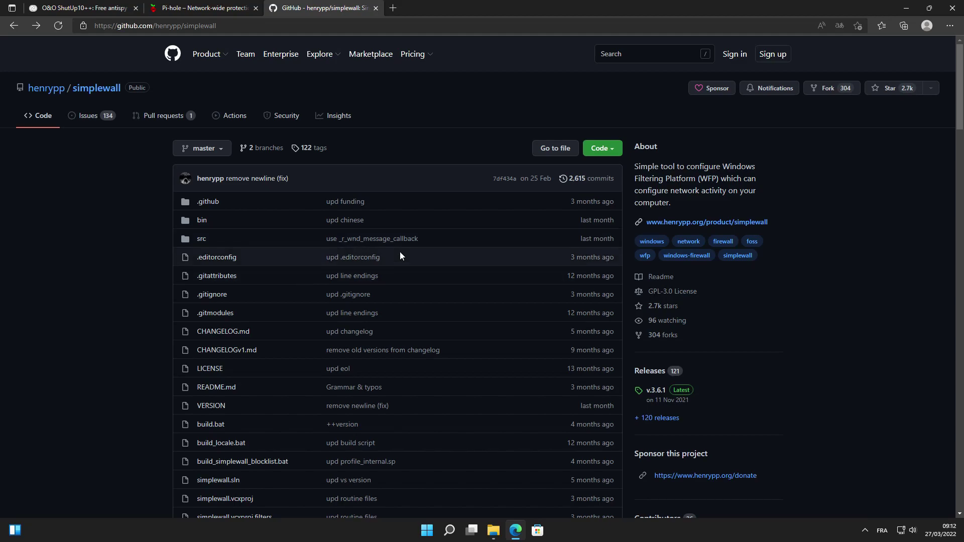
- Read through the simplewall repository's README, examining its description, notes and feature list
scroll(399, 254, down, 2)
scroll(400, 256, down, 10)
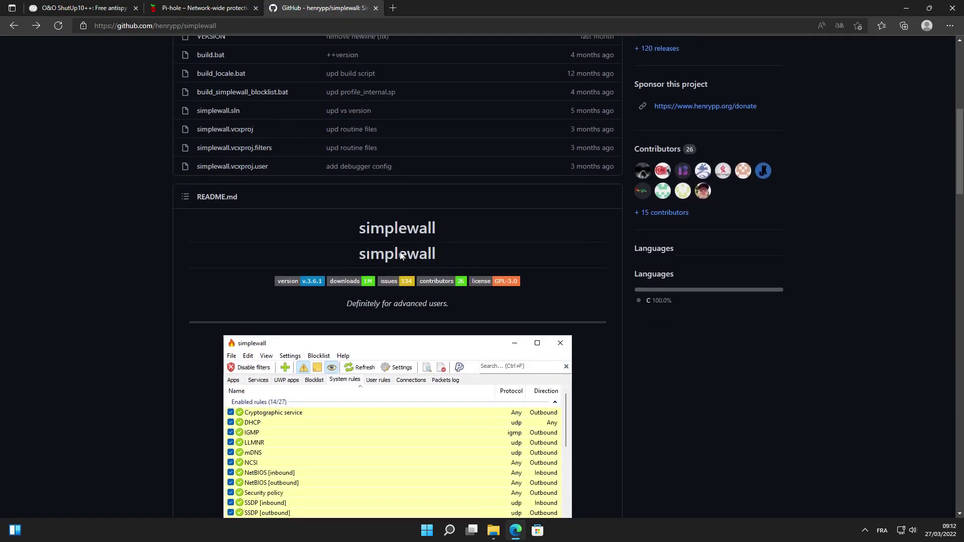
scroll(400, 255, up, 15)
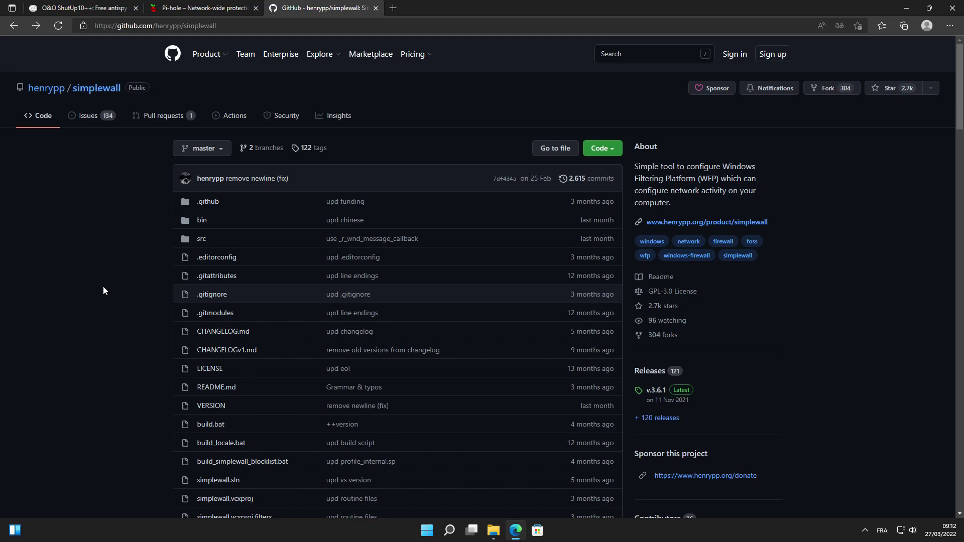
scroll(104, 287, down, 10)
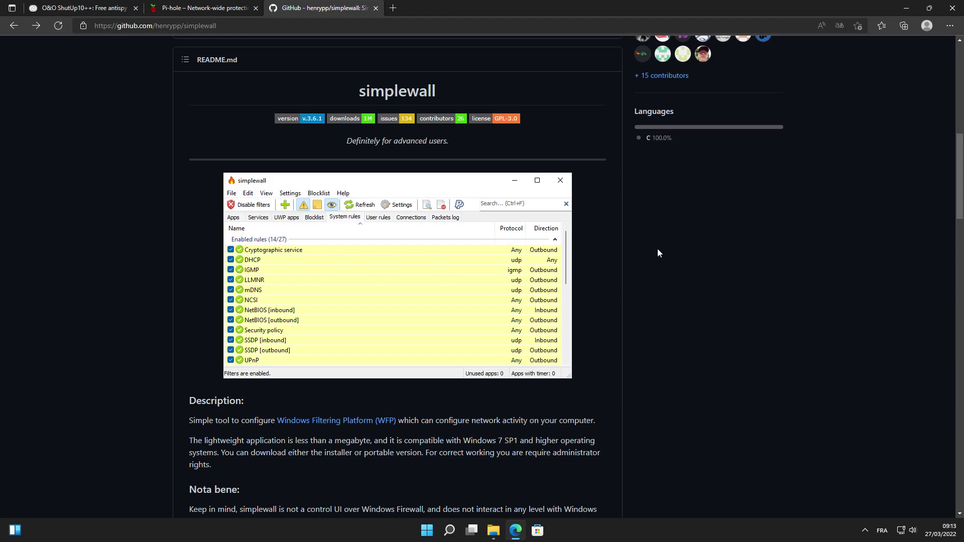
scroll(658, 252, down, 2)
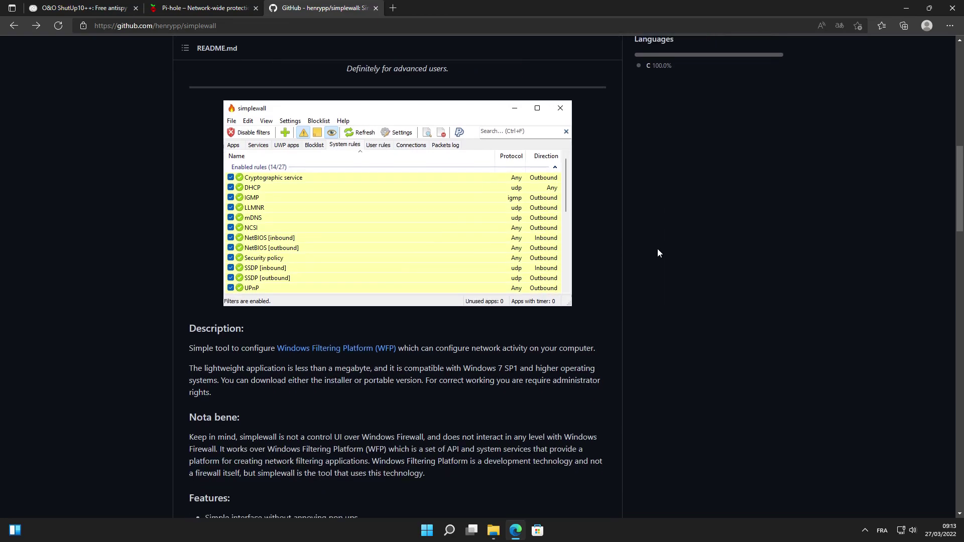
scroll(659, 253, down, 2)
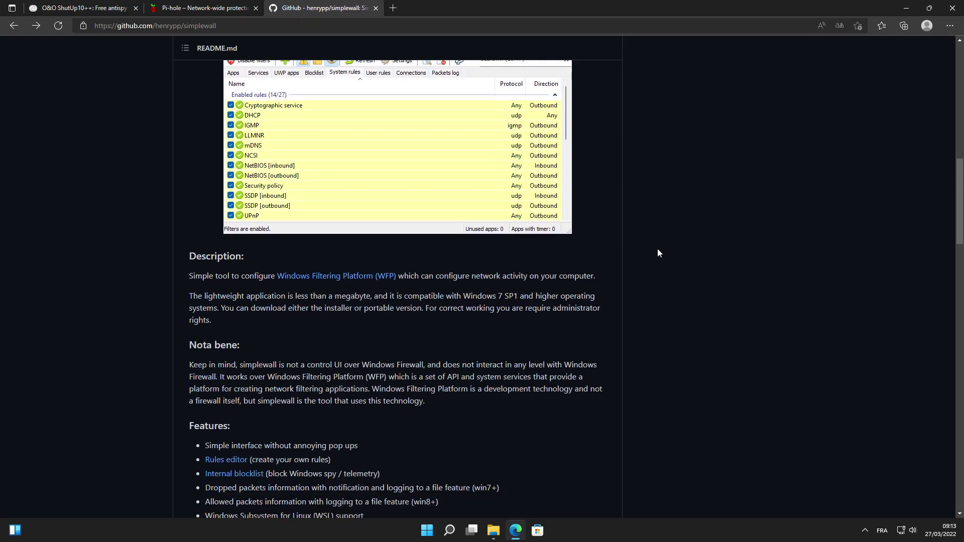
scroll(658, 252, down, 4)
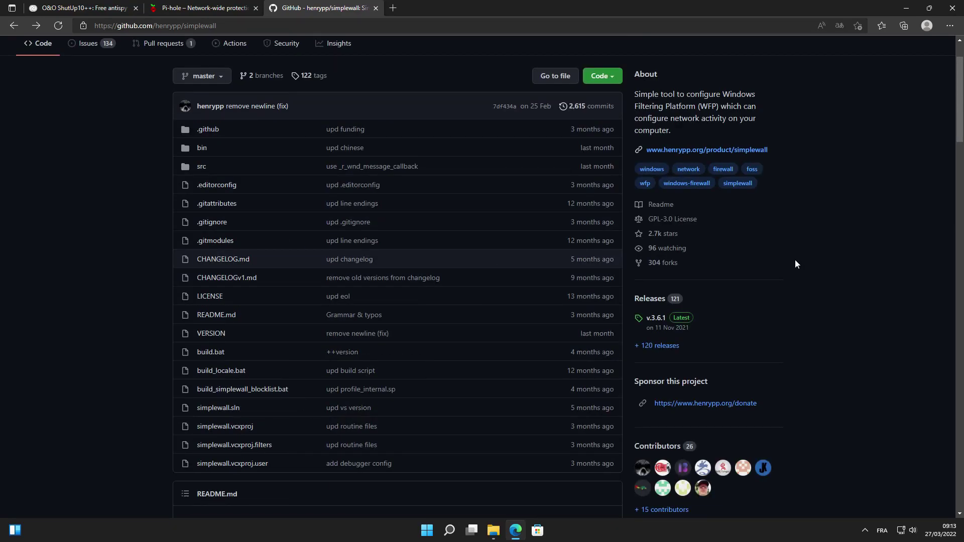
- Open the simplewall repository's releases and download simplewall-3.6.1-setup.exe from the v.3.6.1 assets
scroll(795, 261, down, 2)
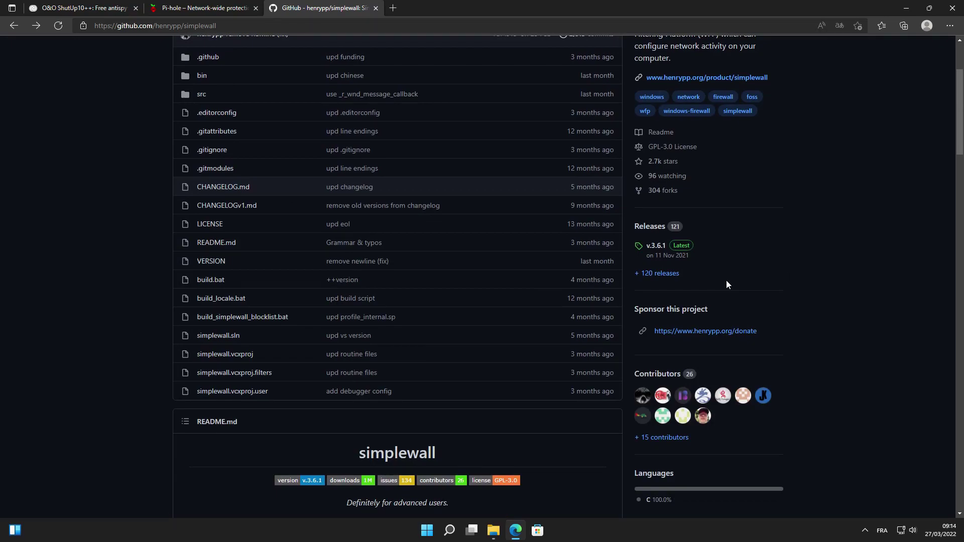
click(660, 273)
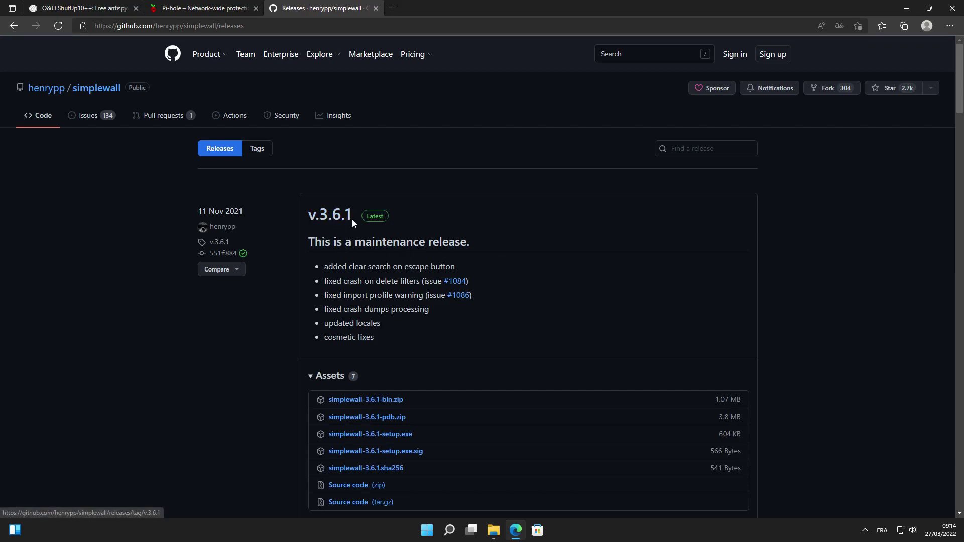
scroll(519, 322, down, 1)
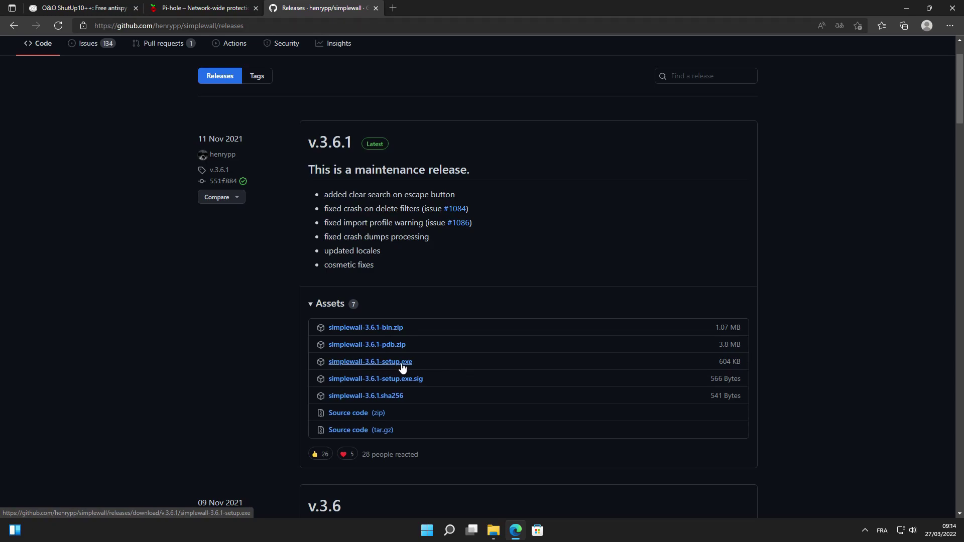
click(374, 370)
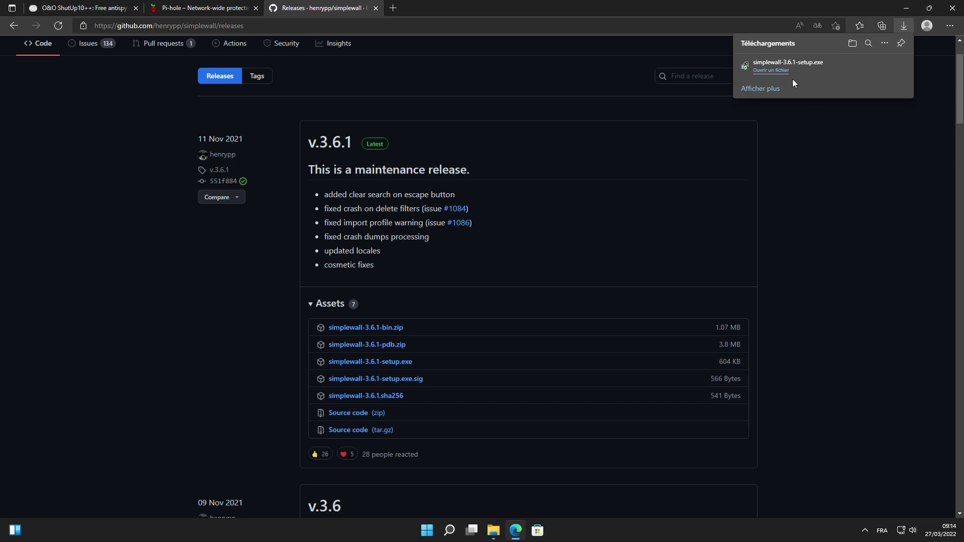
- Run simplewall-3.6.1-setup.exe from the Téléchargements folder with administrator approval, and minimize the folder and browser windows
click(869, 66)
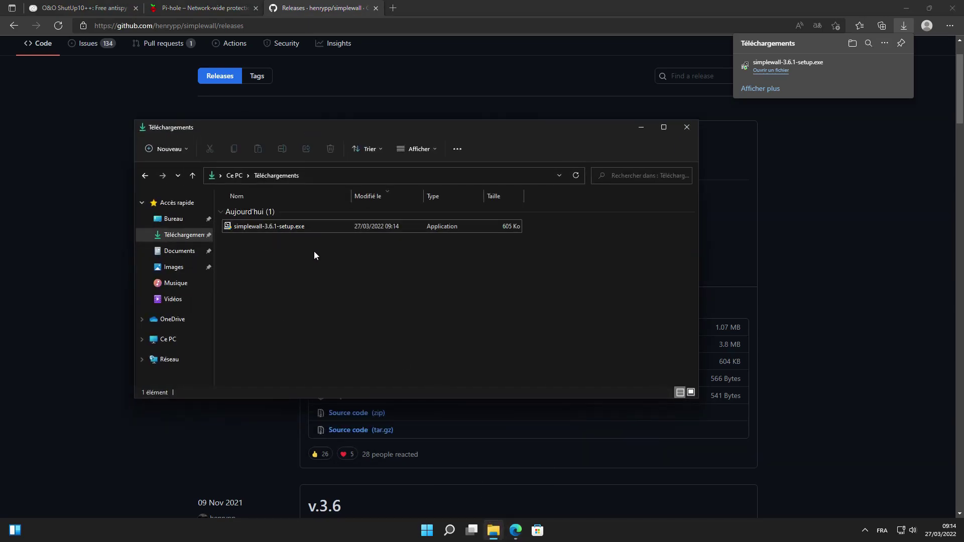
double_click(303, 225)
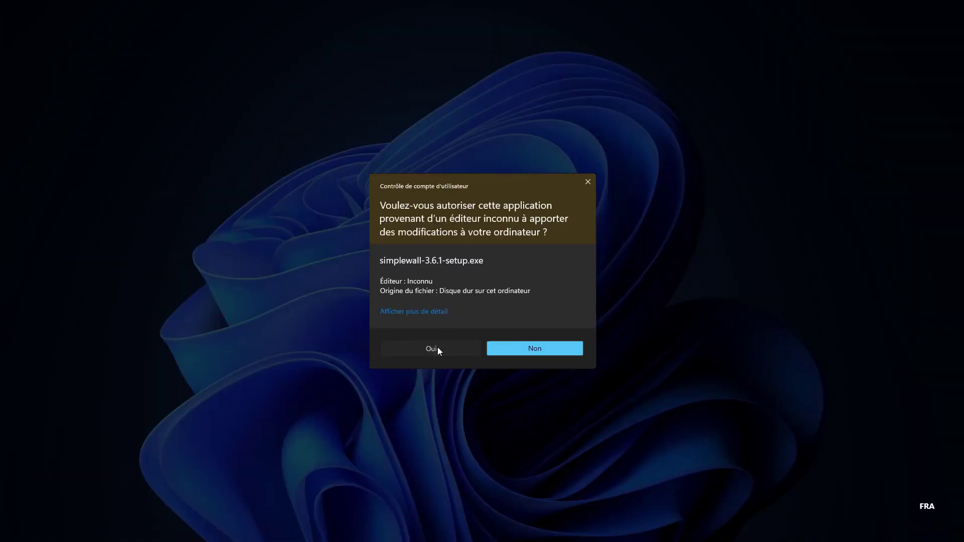
click(438, 347)
click(646, 131)
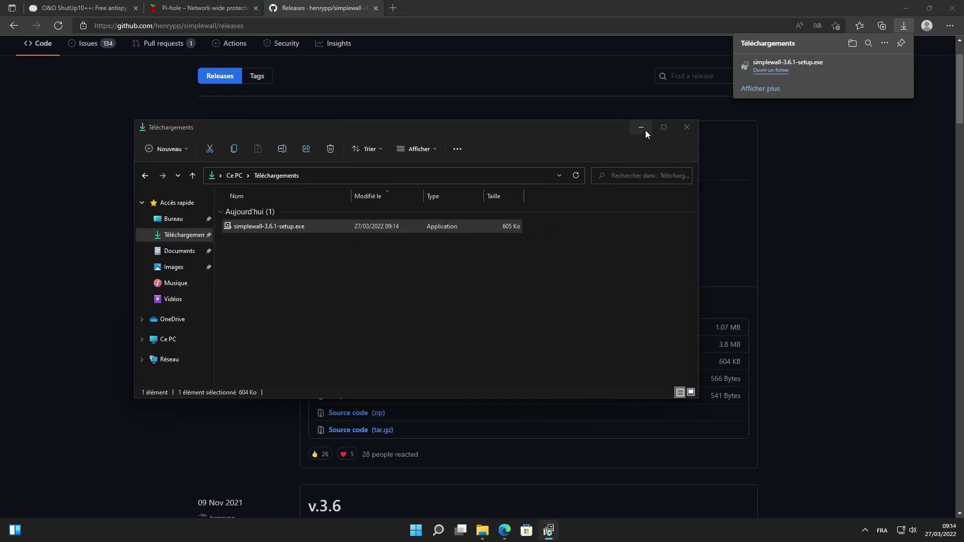
click(907, 9)
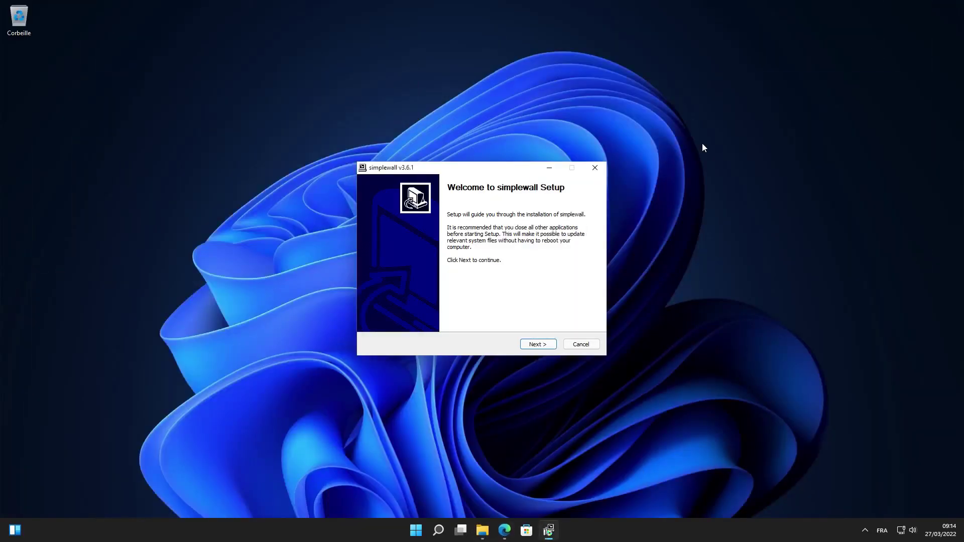
- Install simplewall, accepting the license terms and keeping the destination C:\Program Files\simplewall and the default components
click(538, 344)
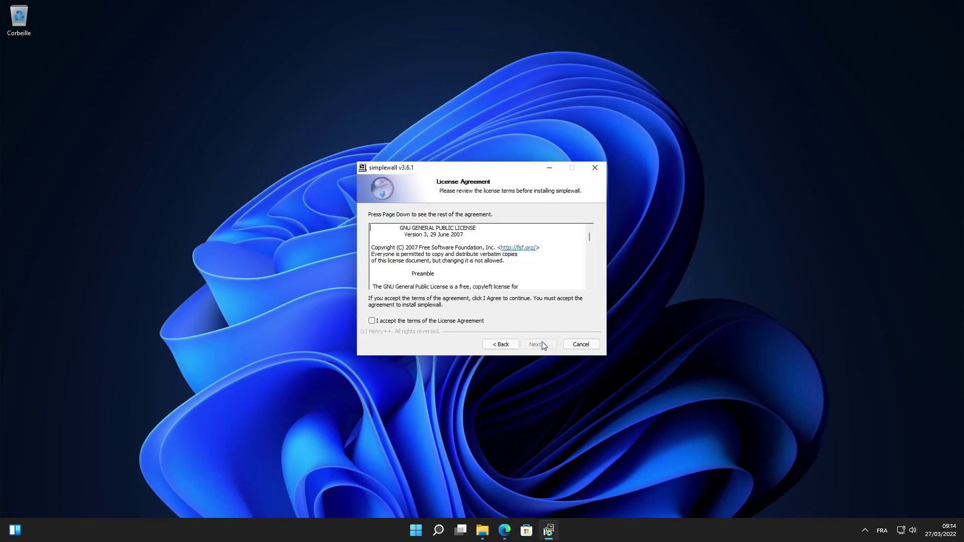
click(481, 321)
click(538, 344)
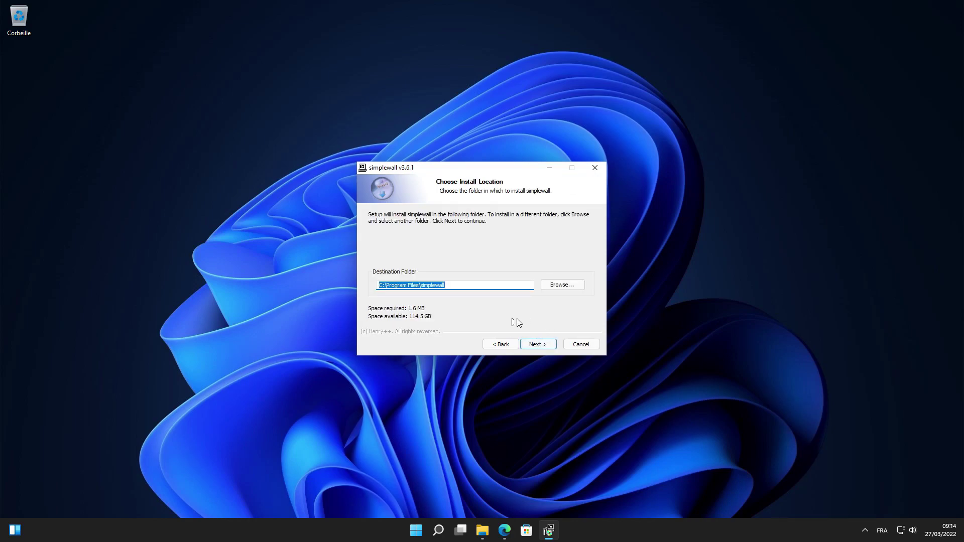
click(537, 344)
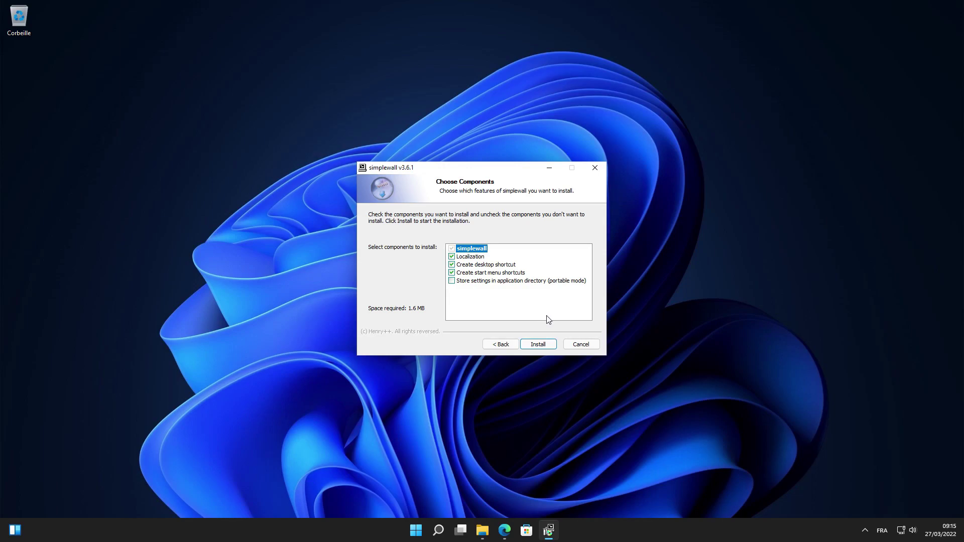
click(545, 346)
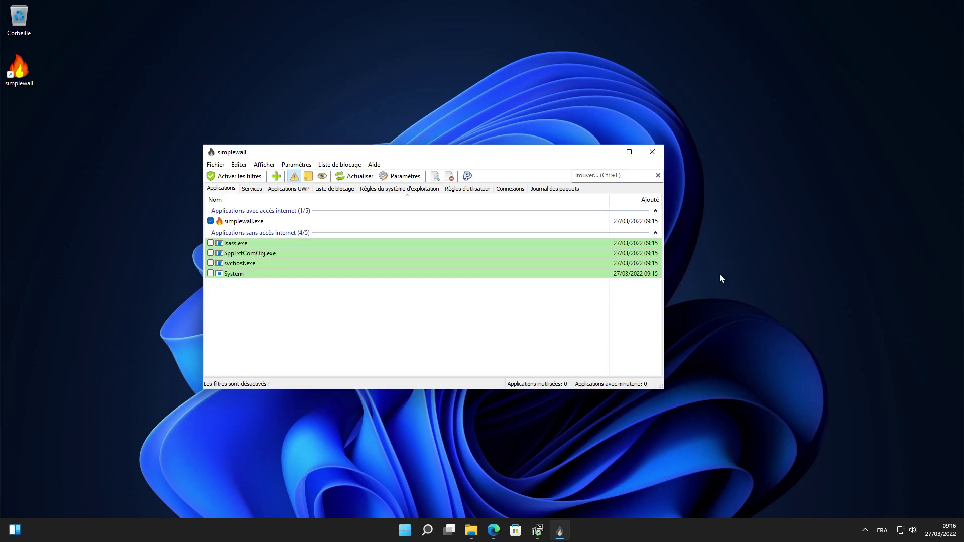
- Check simplewall's icon in the taskbar and among the hidden notification icons
mouse_move(565, 539)
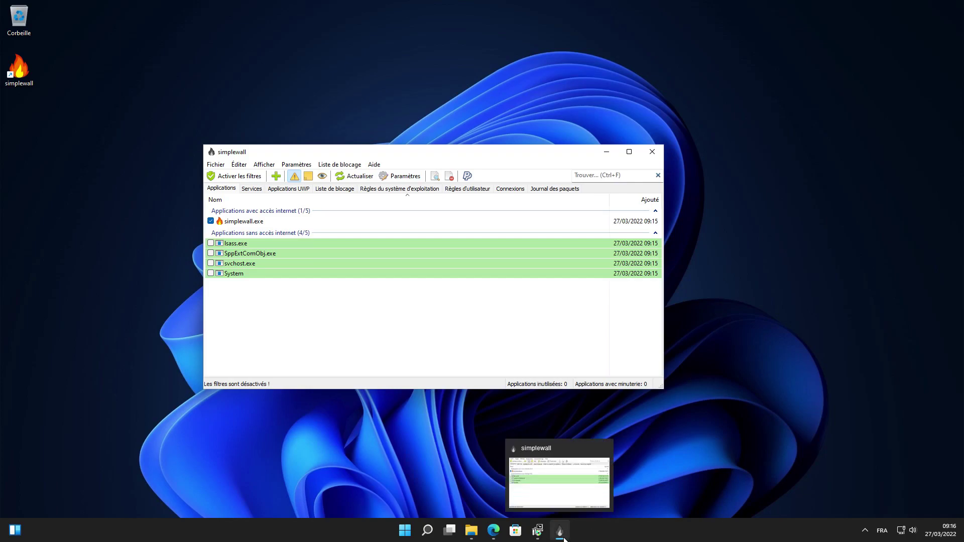
click(865, 531)
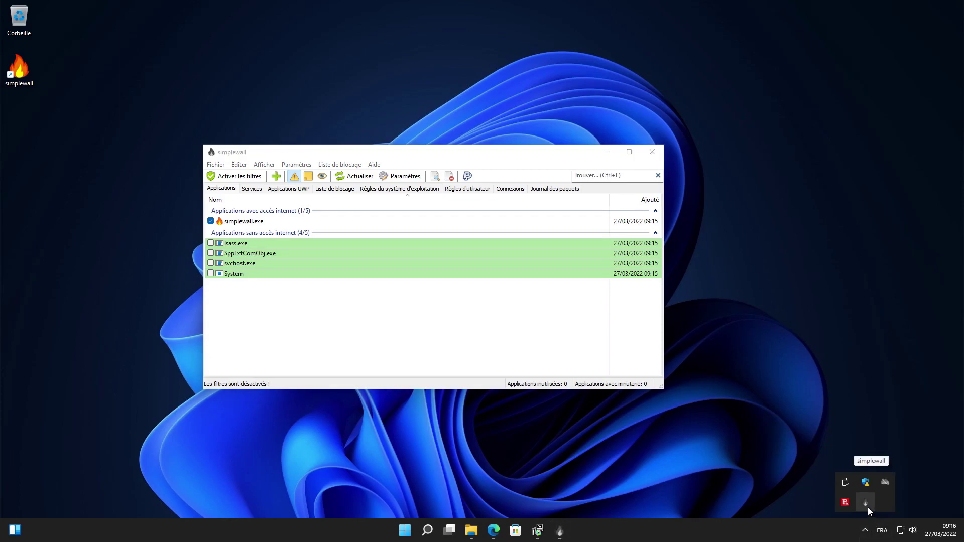
click(743, 428)
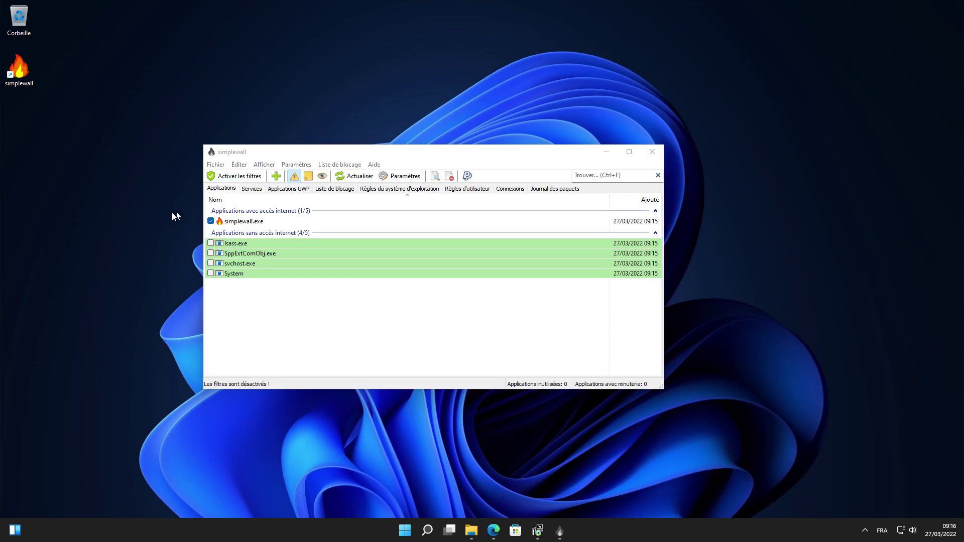
- Activate simplewall's filters with permanent rules and the Windows firewall disabled, and ignore the Windows security notification
click(219, 181)
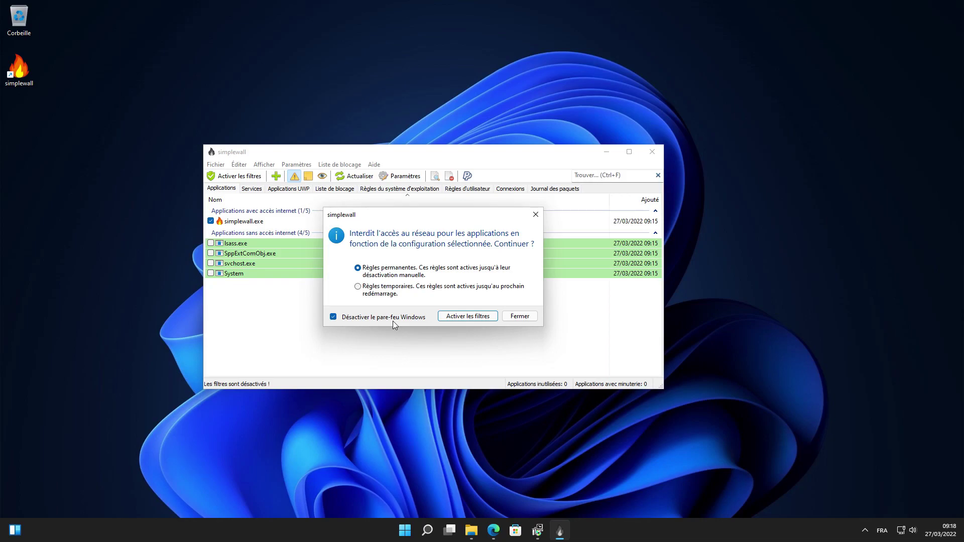
click(476, 317)
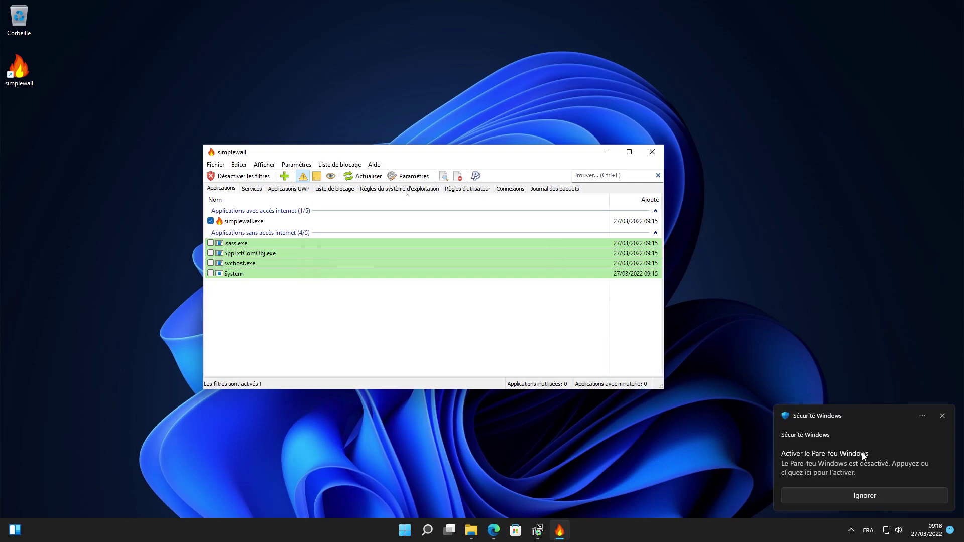
click(909, 500)
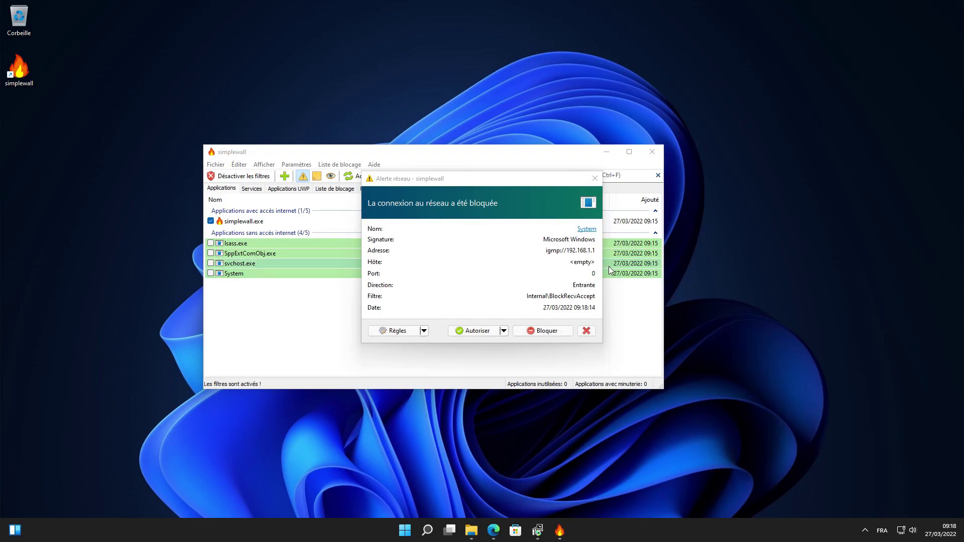
- Authorize the blocked network connections of System and bdservicehost.exe in the simplewall alerts
mouse_move(589, 230)
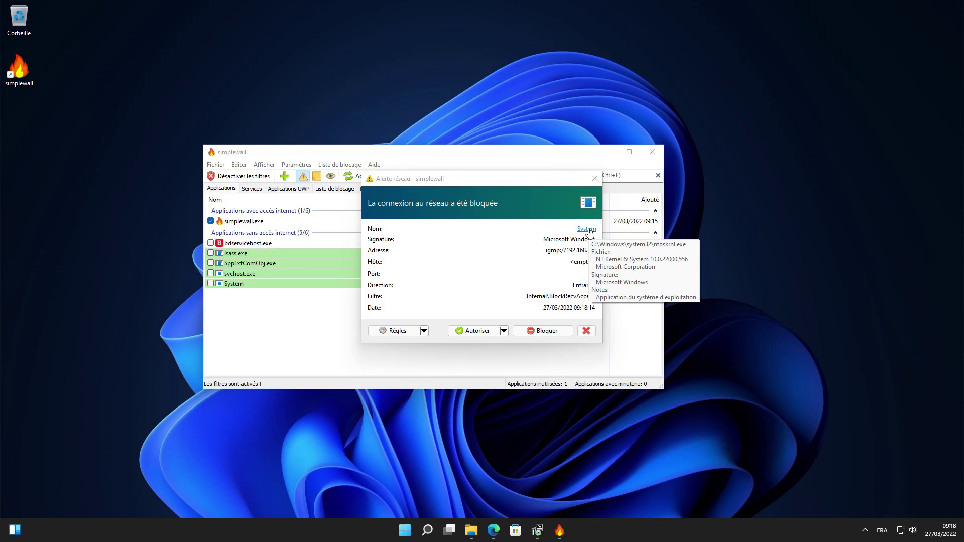
click(474, 331)
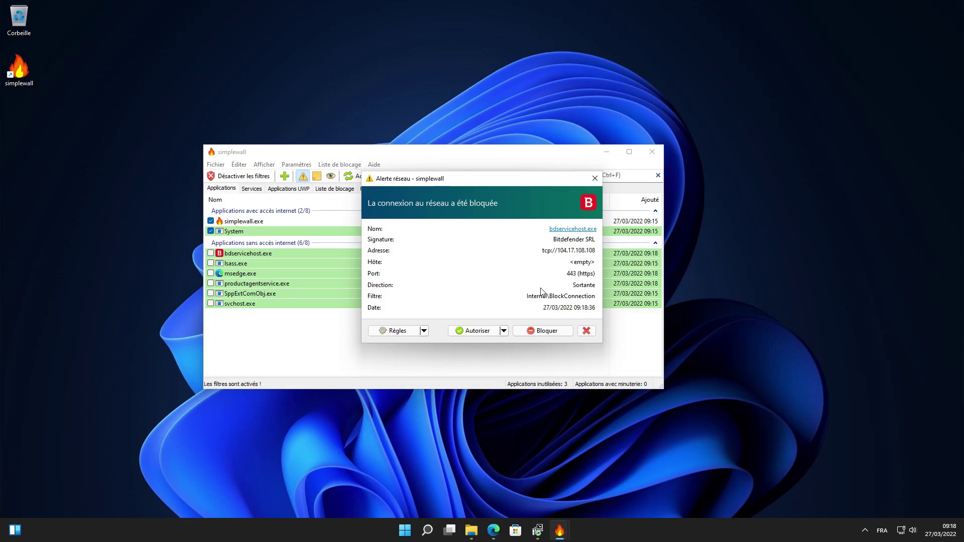
click(483, 333)
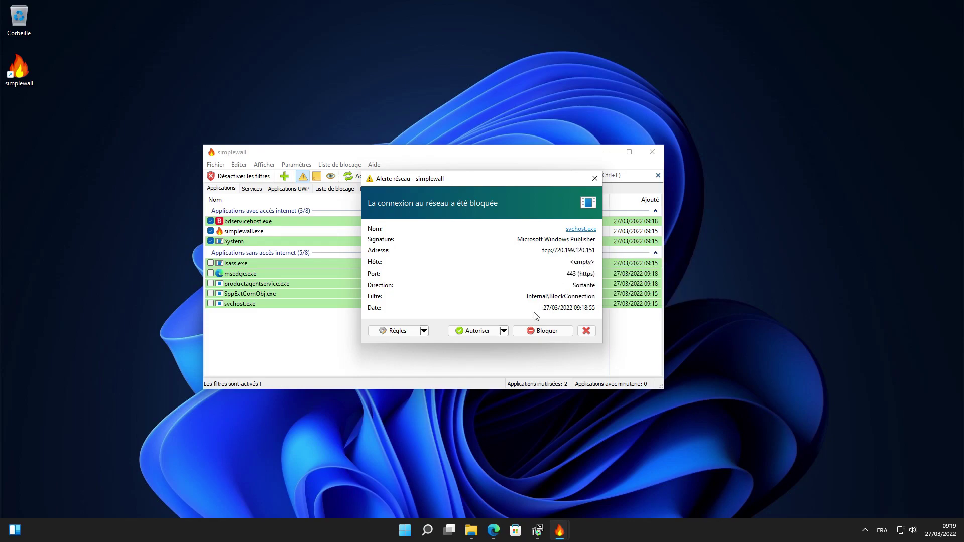
- Look at the timed authorization options for svchost.exe, then authorize it without a time limit
click(506, 331)
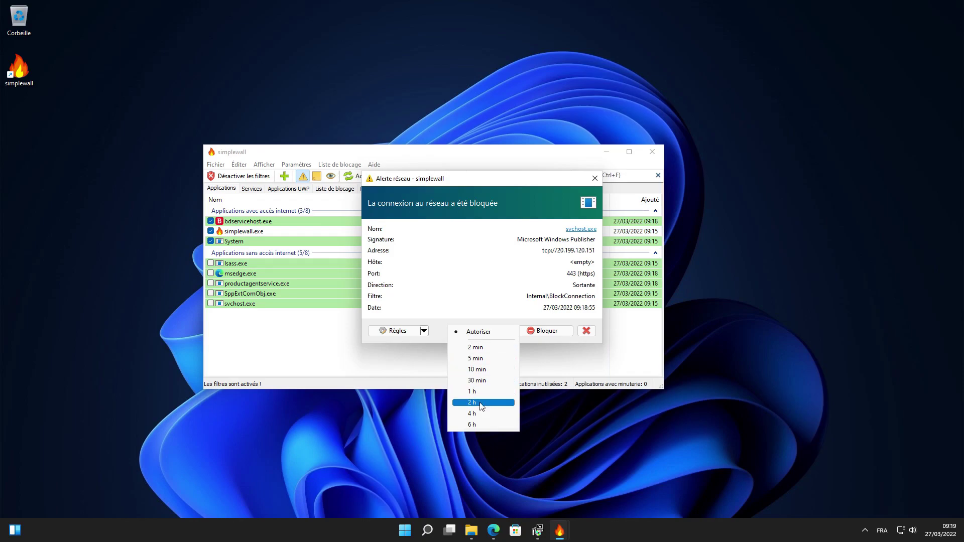
click(499, 302)
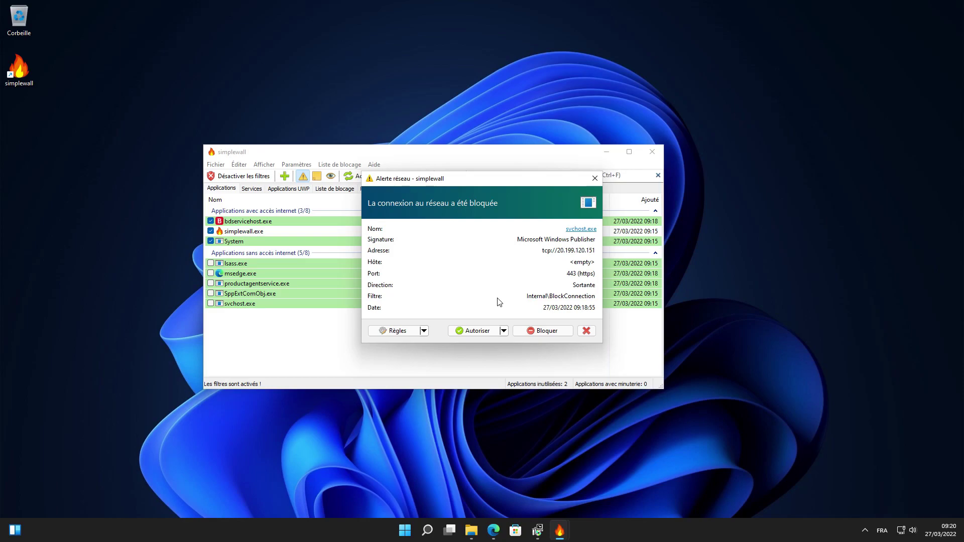
click(476, 336)
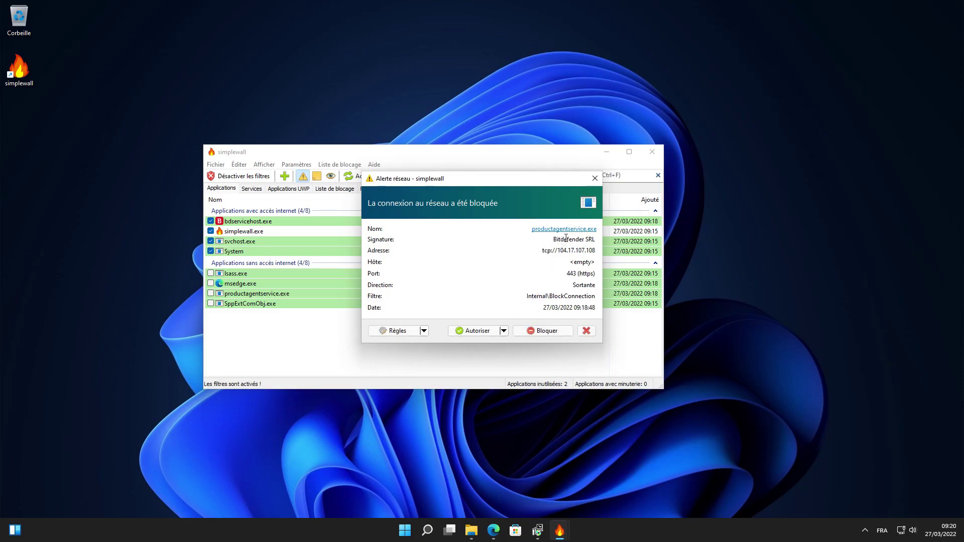
- Check the file details of productagentservice.exe in the network alert and authorize its connection
mouse_move(565, 234)
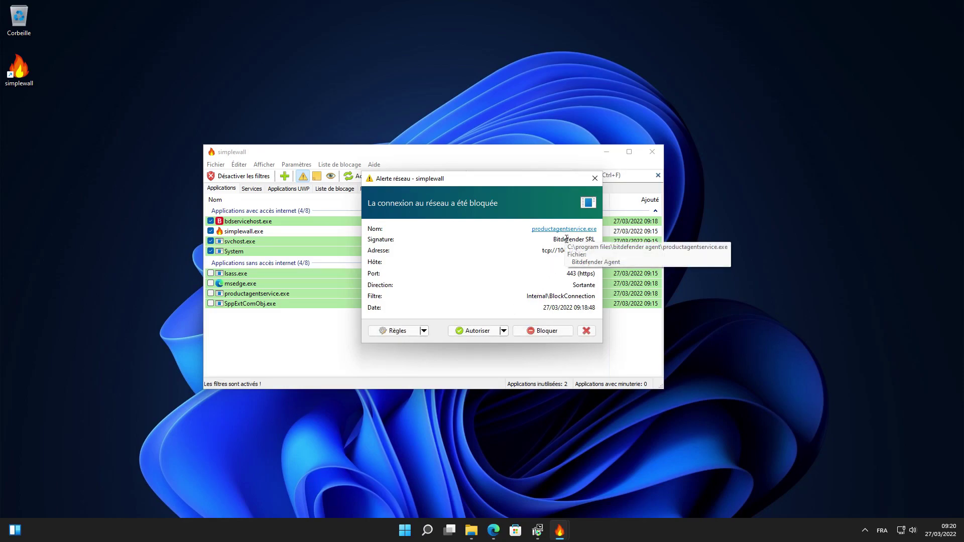
click(473, 331)
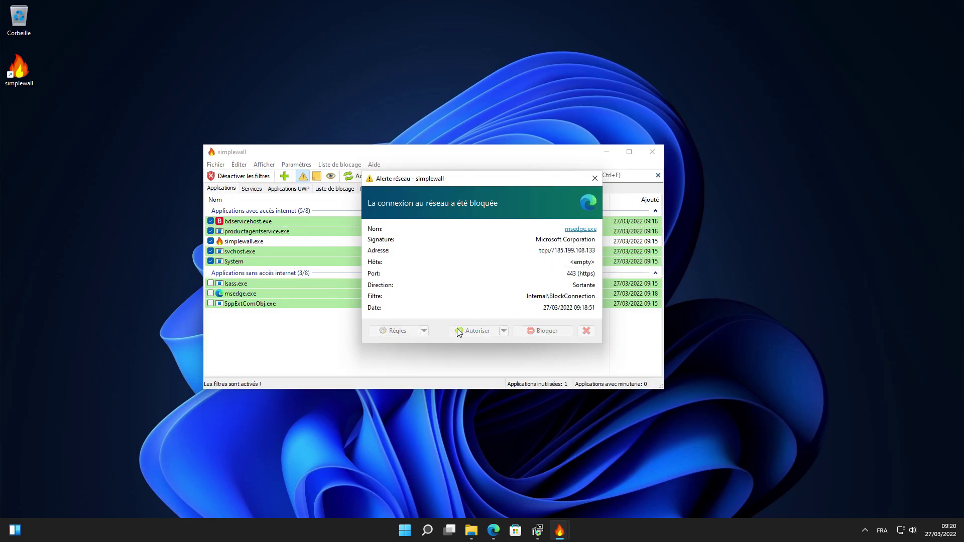
- Check the file details of msedge.exe in the network alert and authorize its connection
mouse_move(575, 232)
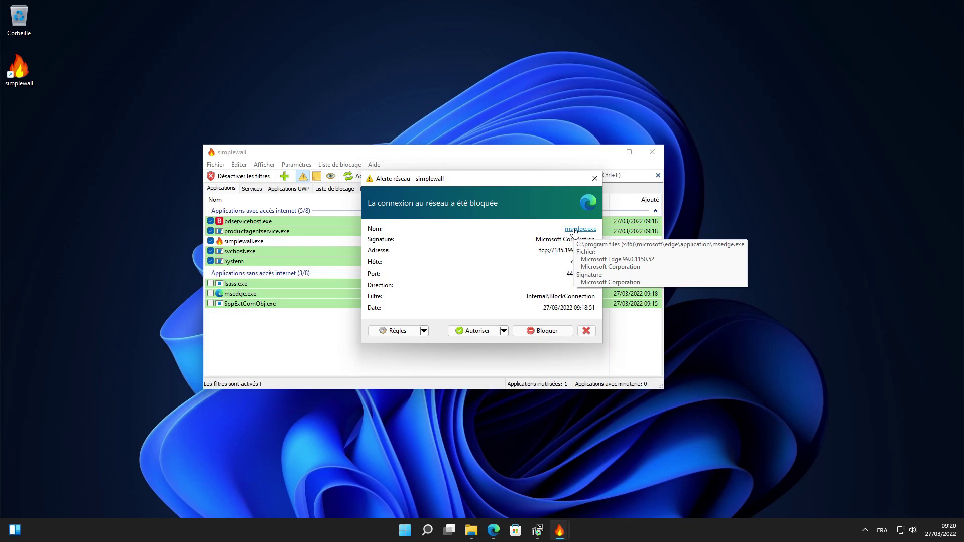
click(472, 330)
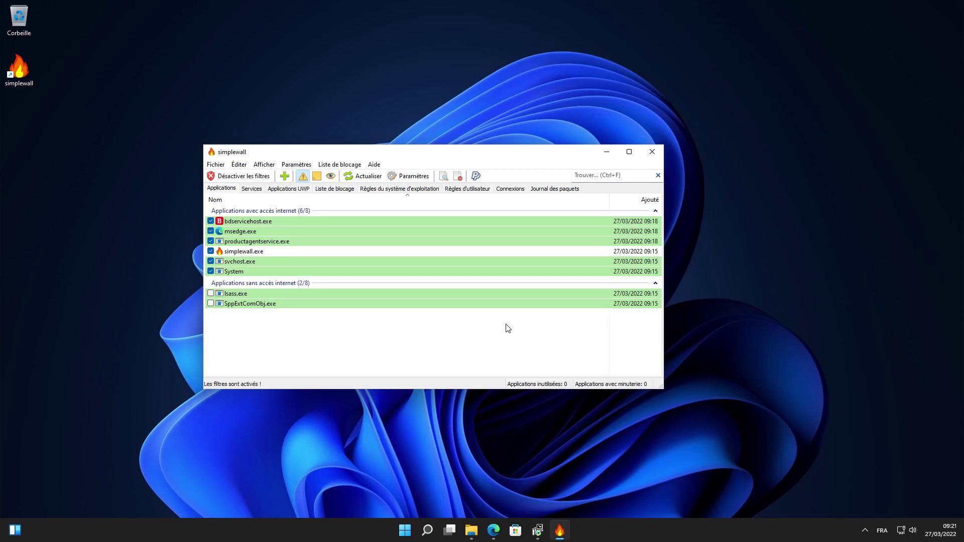
click(793, 251)
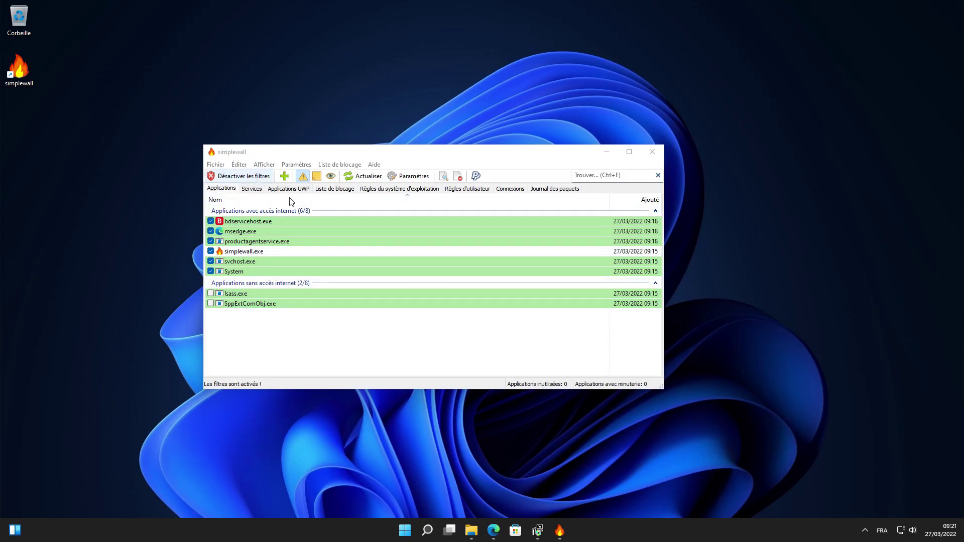
- Enable loading simplewall at system startup and ignoring the User Account Control warning
click(303, 165)
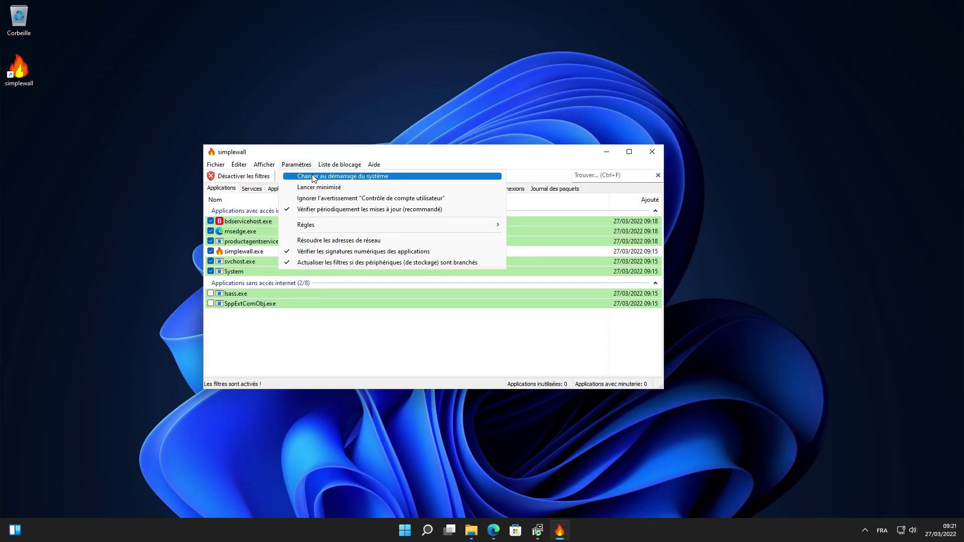
click(313, 177)
click(308, 165)
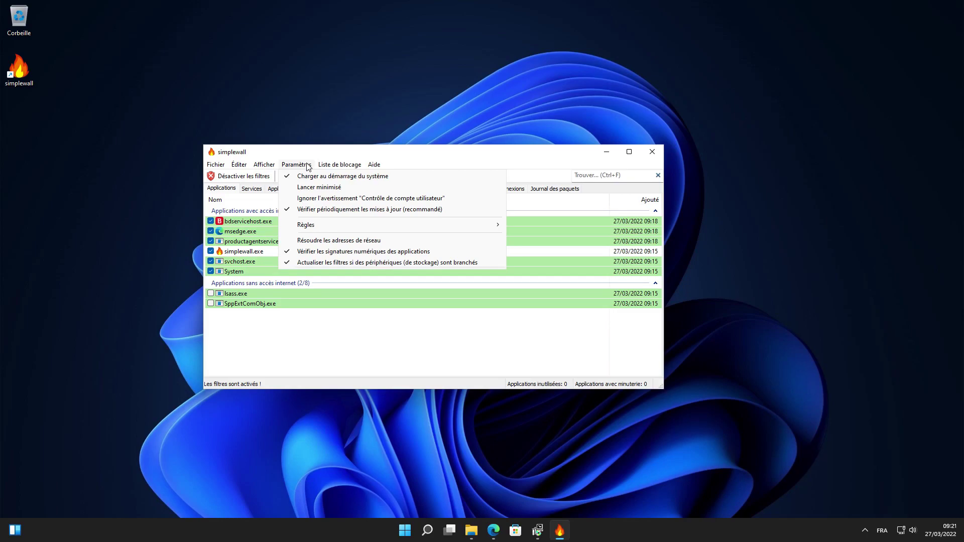
click(317, 200)
click(309, 165)
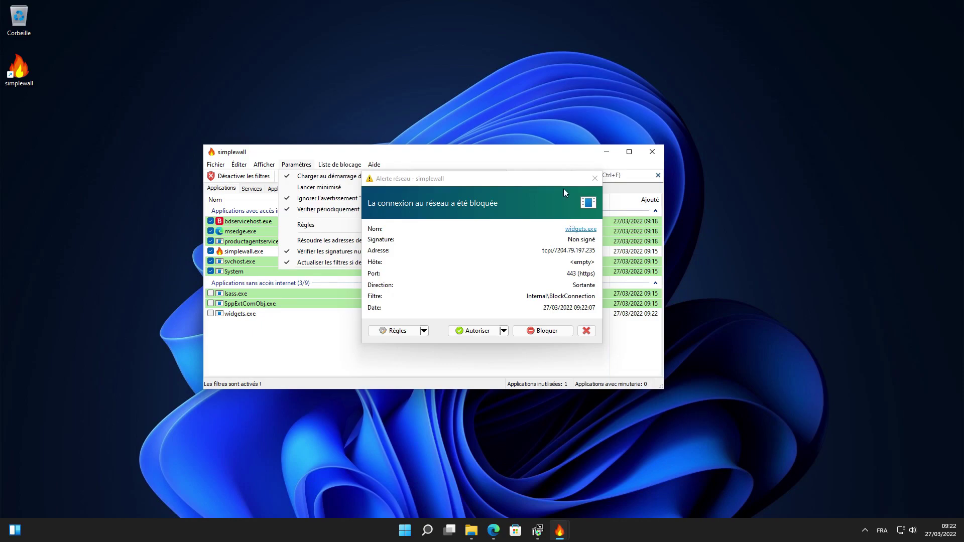
- Block the network connection of widgets.exe in the alert and check its entry in the applications list
click(575, 231)
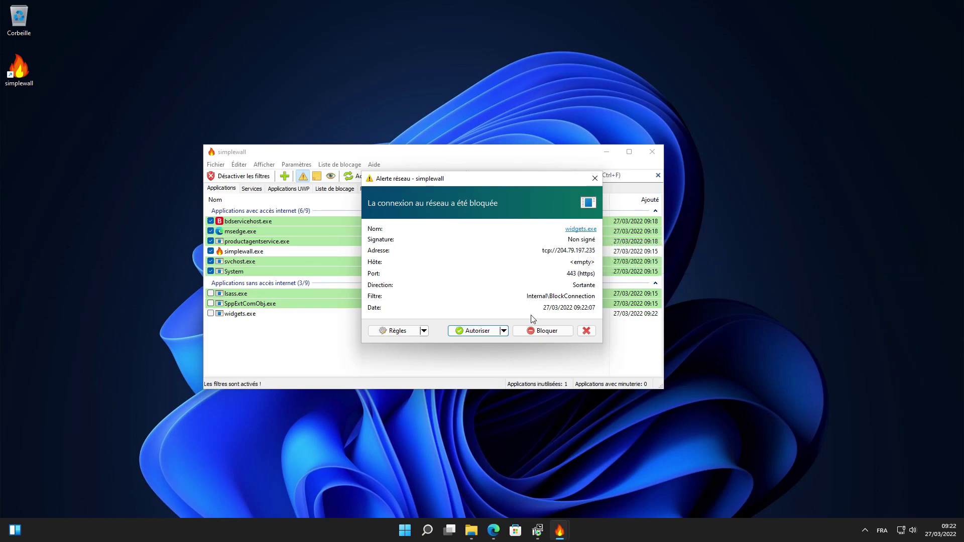
click(532, 331)
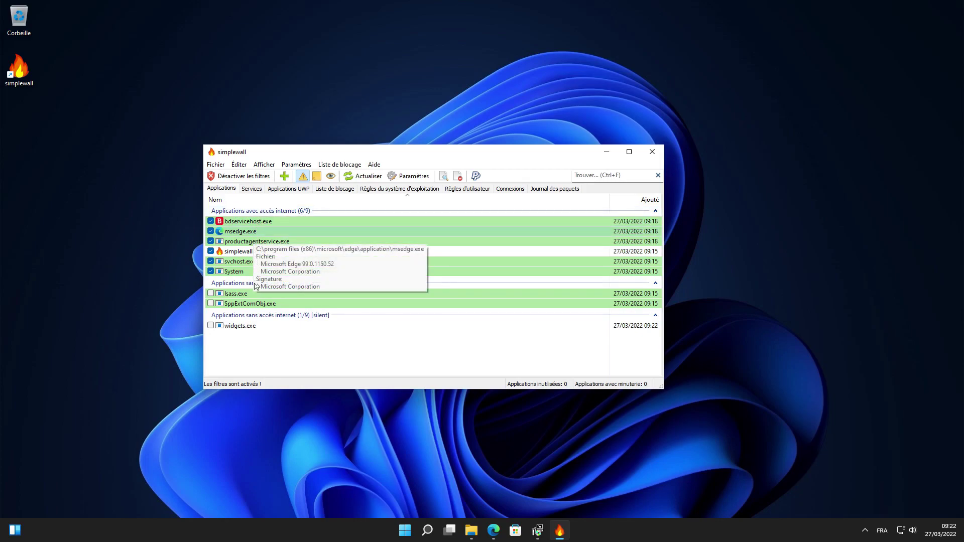
mouse_move(248, 328)
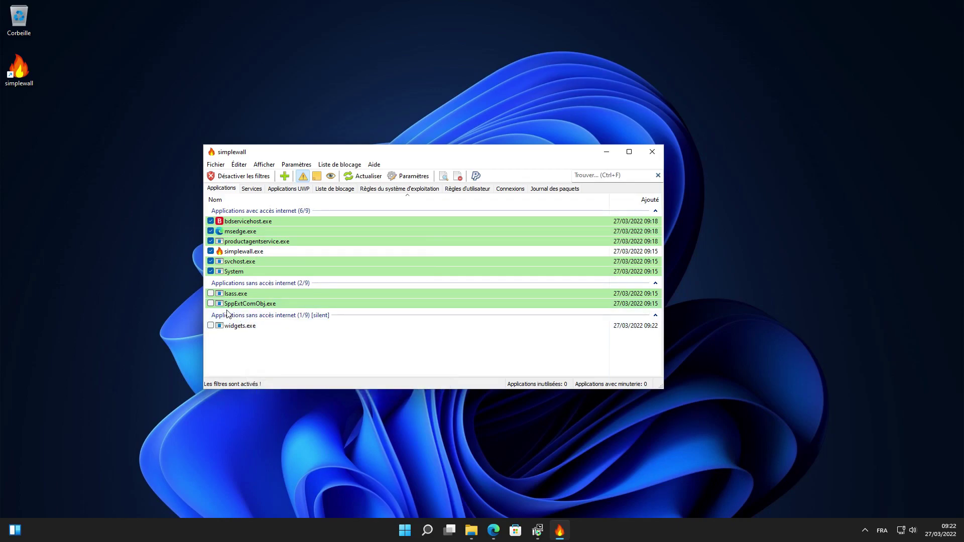
- Look at the actions and per-protocol rules available for widgets.exe without applying any
right_click(252, 330)
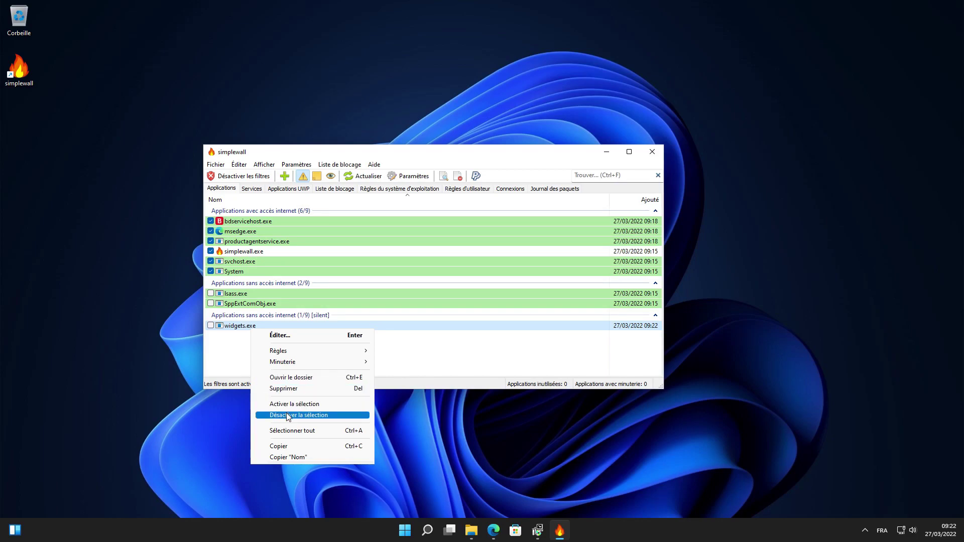
click(219, 358)
right_click(260, 327)
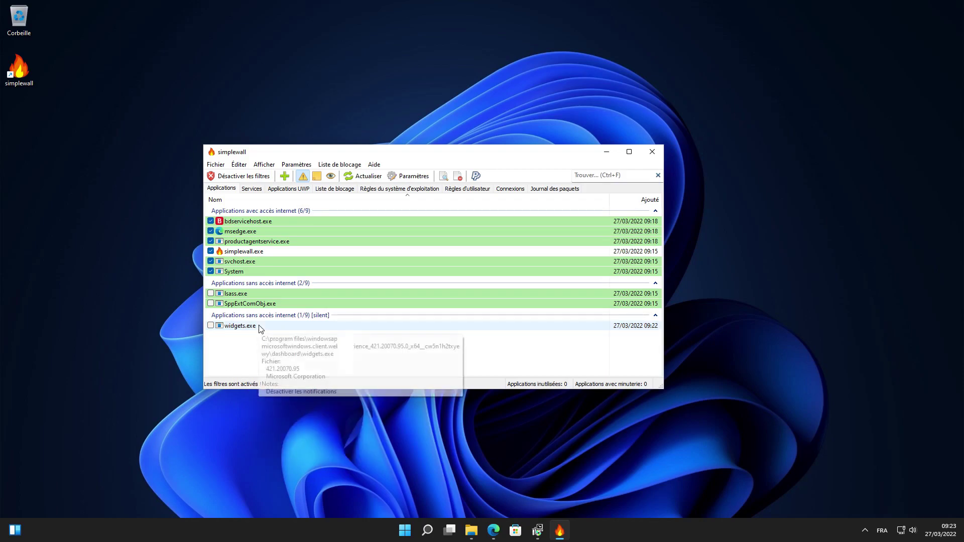
click(239, 345)
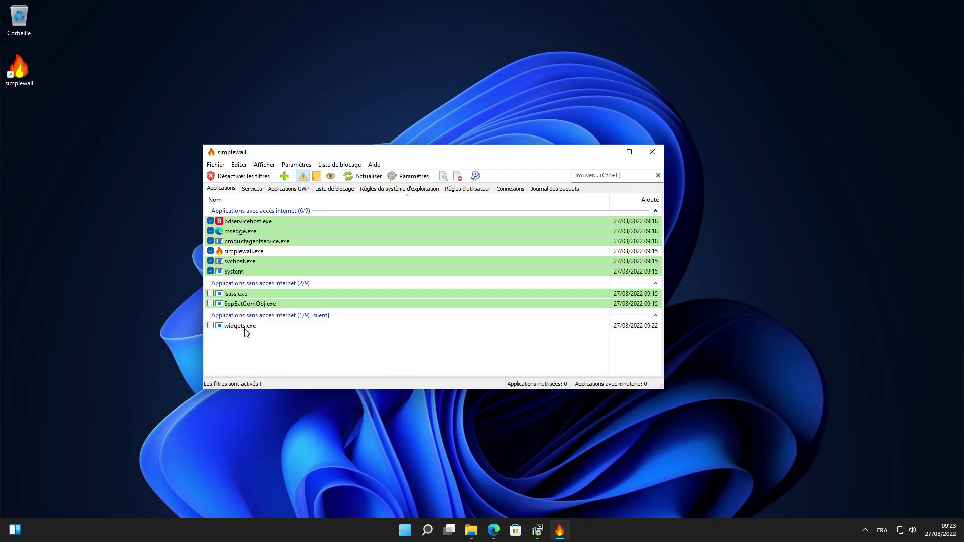
right_click(245, 330)
mouse_move(286, 353)
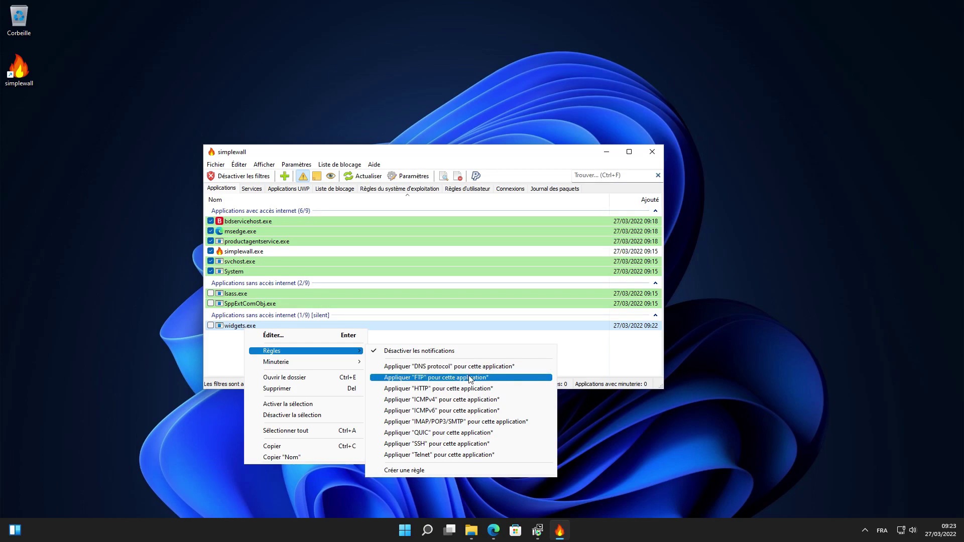
click(610, 364)
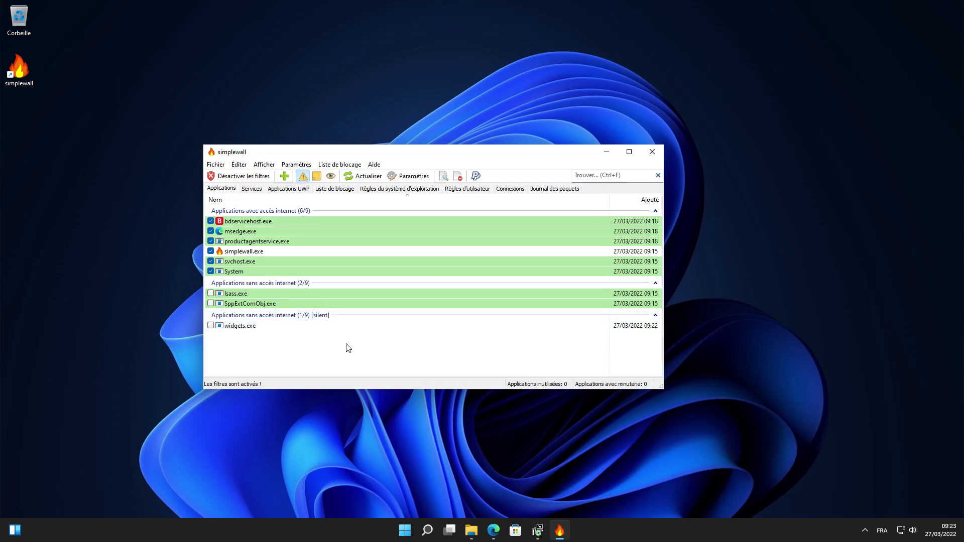
- Revoke network access for msedge.exe by disabling its entry in the applications list
mouse_move(305, 246)
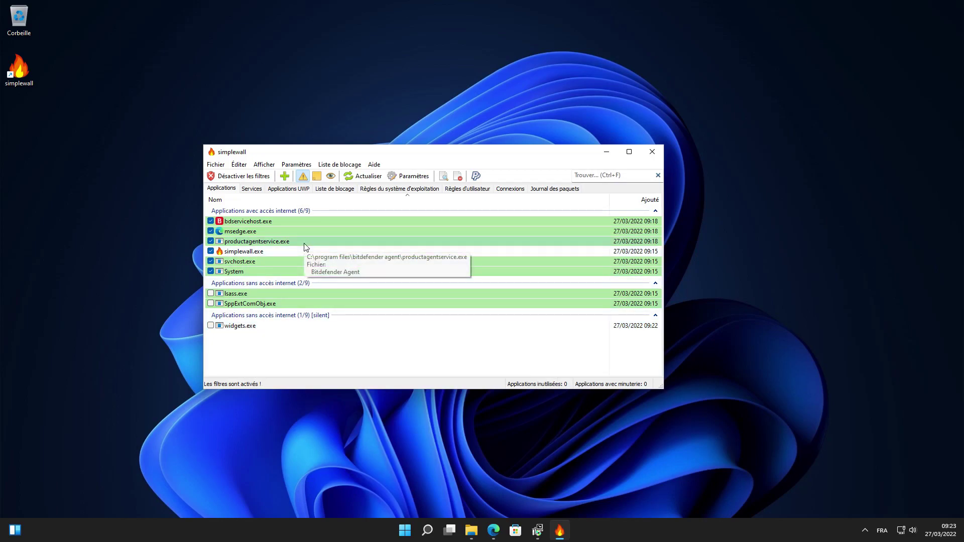
mouse_move(291, 287)
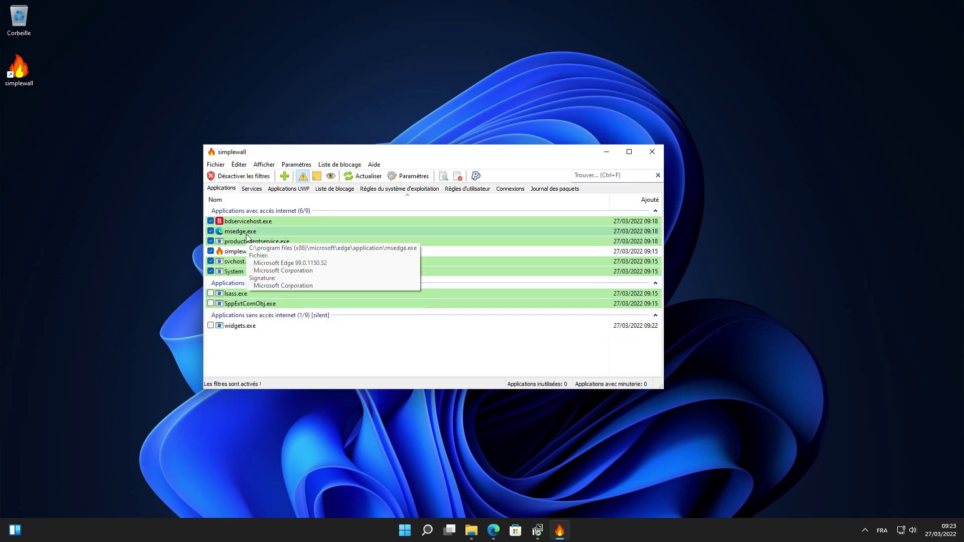
right_click(247, 236)
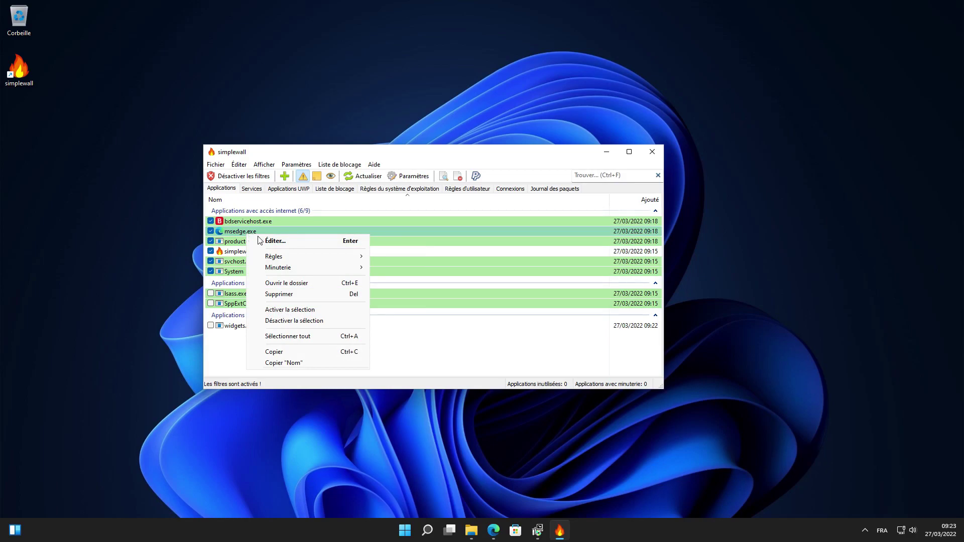
mouse_move(274, 260)
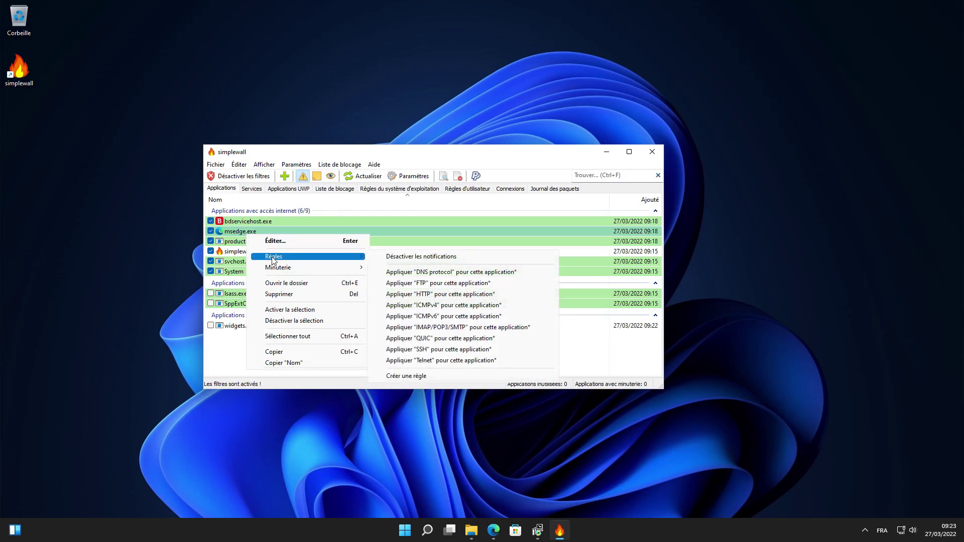
click(291, 322)
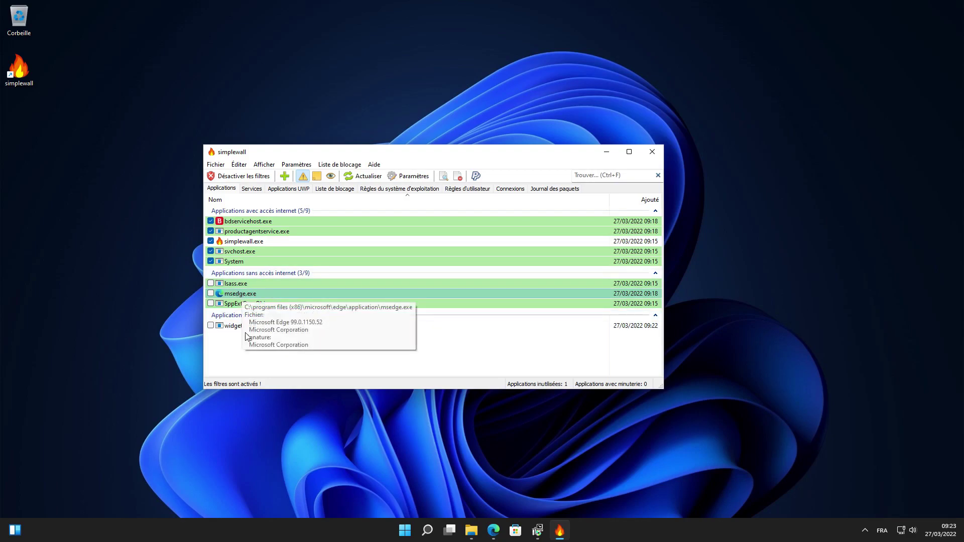
click(246, 366)
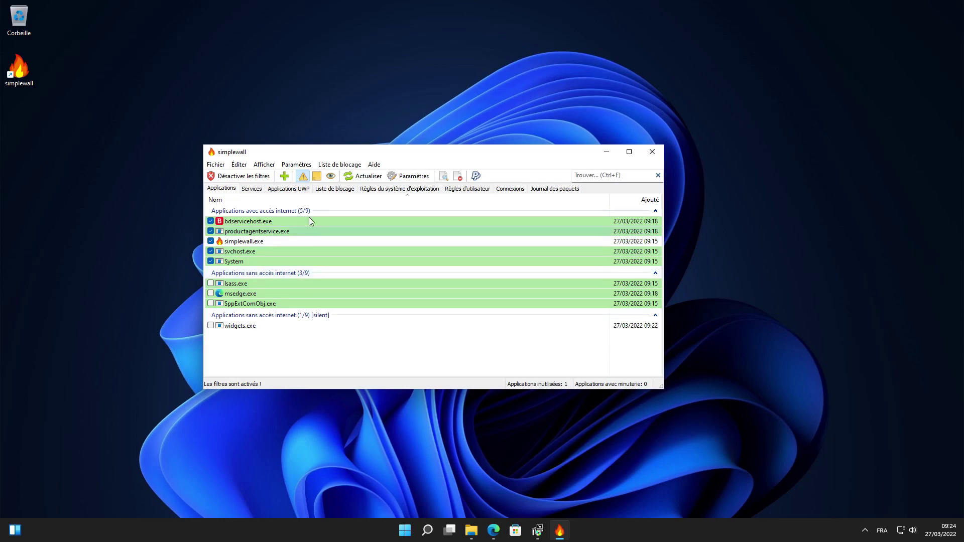
- Examine the Windows services list, including the Bitdefender services and their file details
click(257, 191)
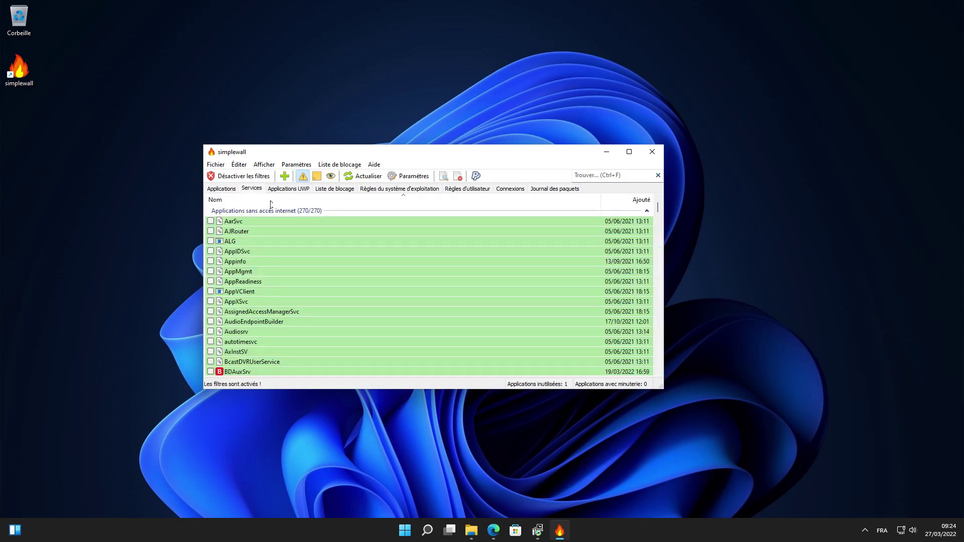
scroll(333, 274, down, 2)
scroll(333, 273, down, 2)
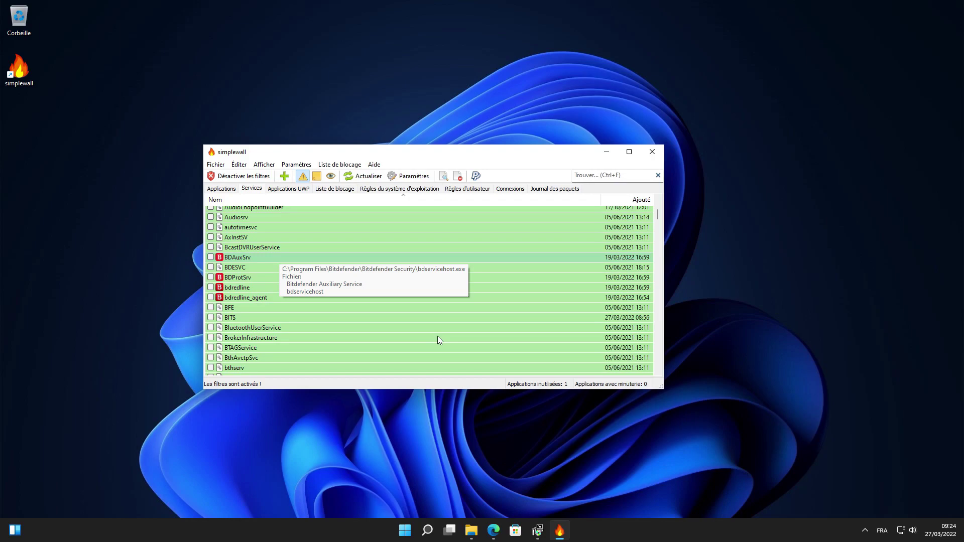
scroll(381, 335, down, 7)
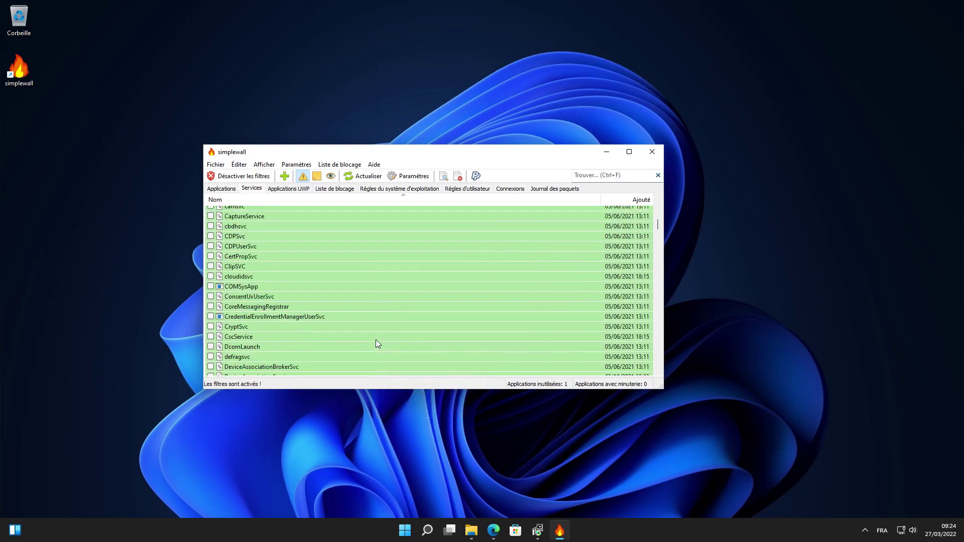
scroll(374, 338, up, 4)
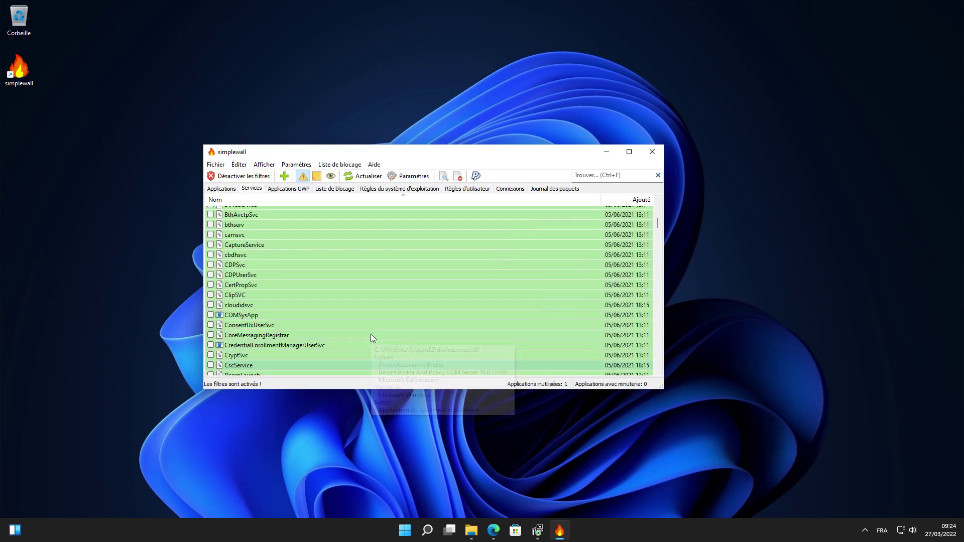
scroll(370, 333, up, 1)
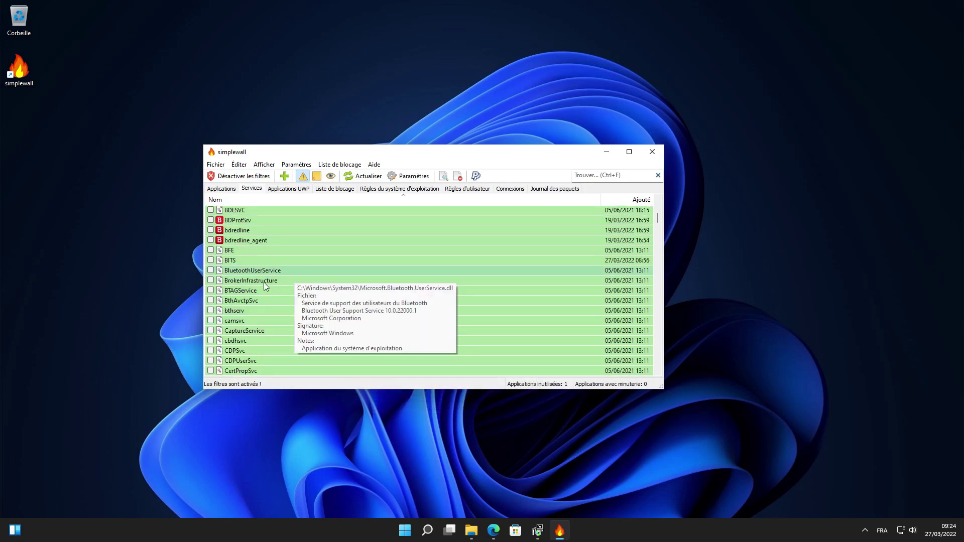
scroll(264, 282, up, 6)
scroll(262, 279, down, 20)
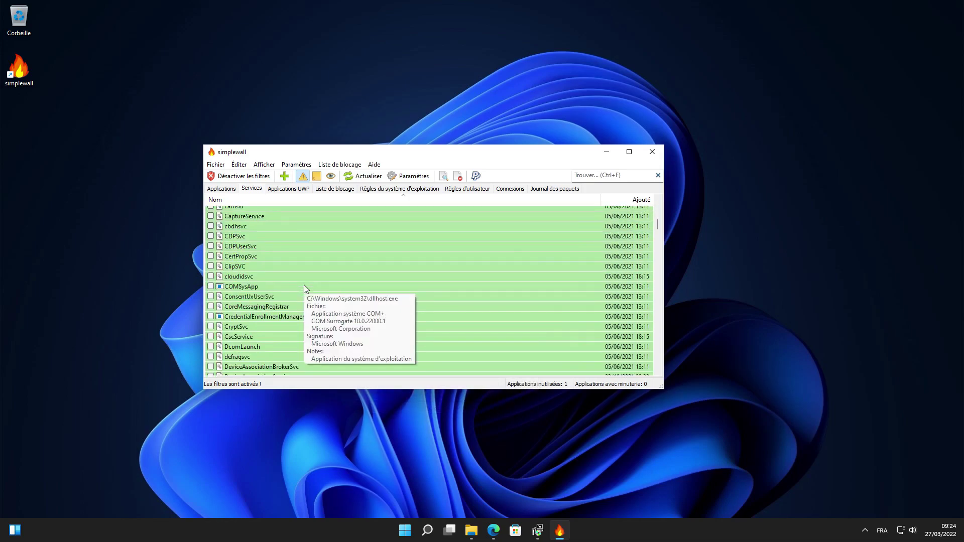
scroll(303, 285, up, 7)
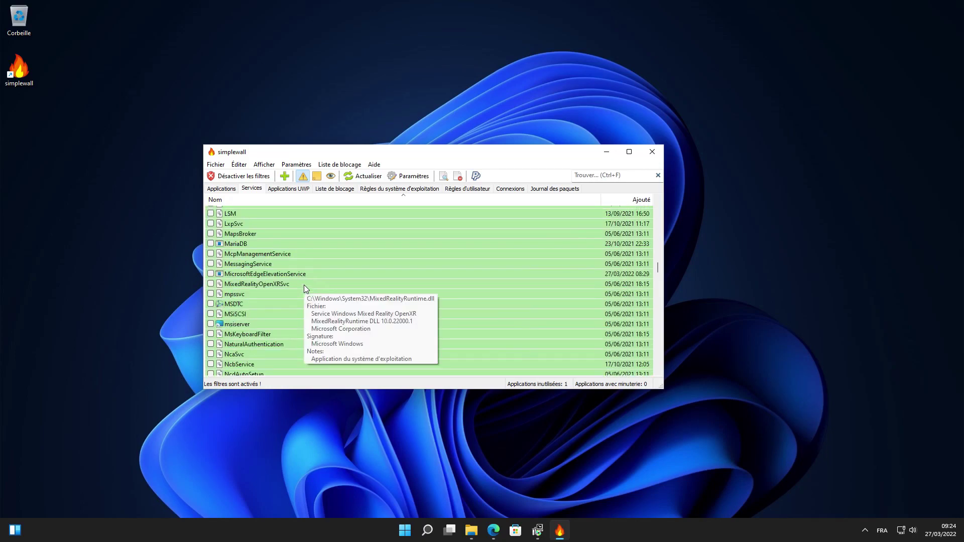
scroll(303, 285, up, 15)
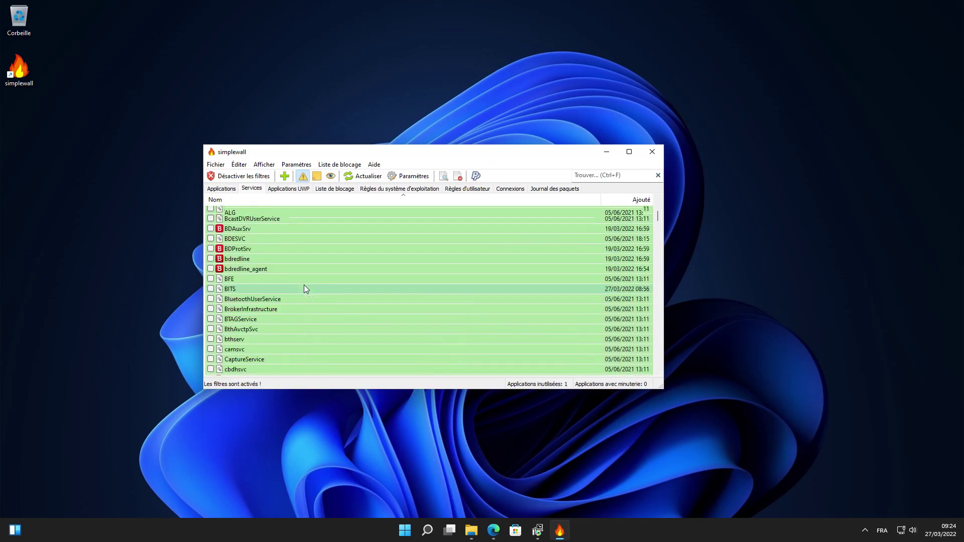
- Browse the list of UWP applications and check the file details of Bloc-notes
click(290, 189)
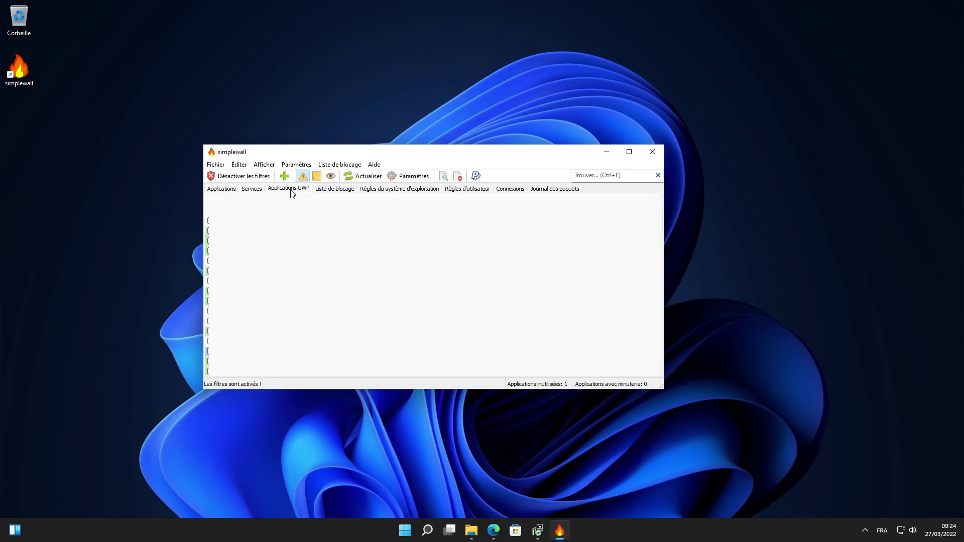
mouse_move(393, 284)
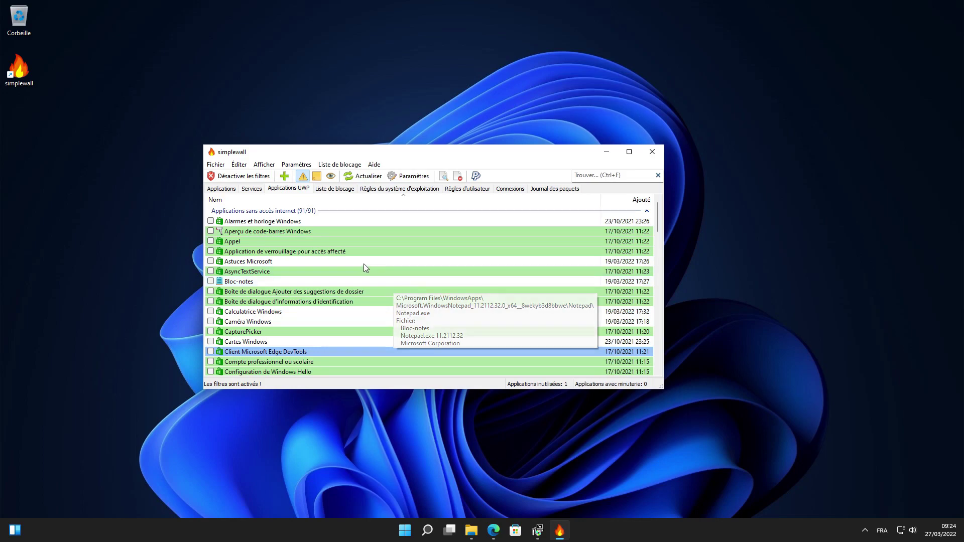
scroll(351, 256, down, 3)
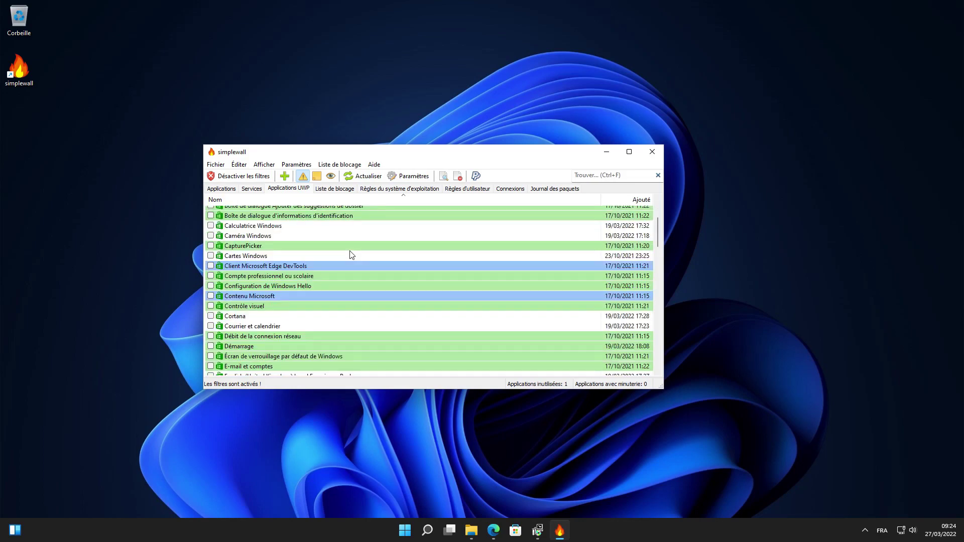
scroll(350, 254, down, 3)
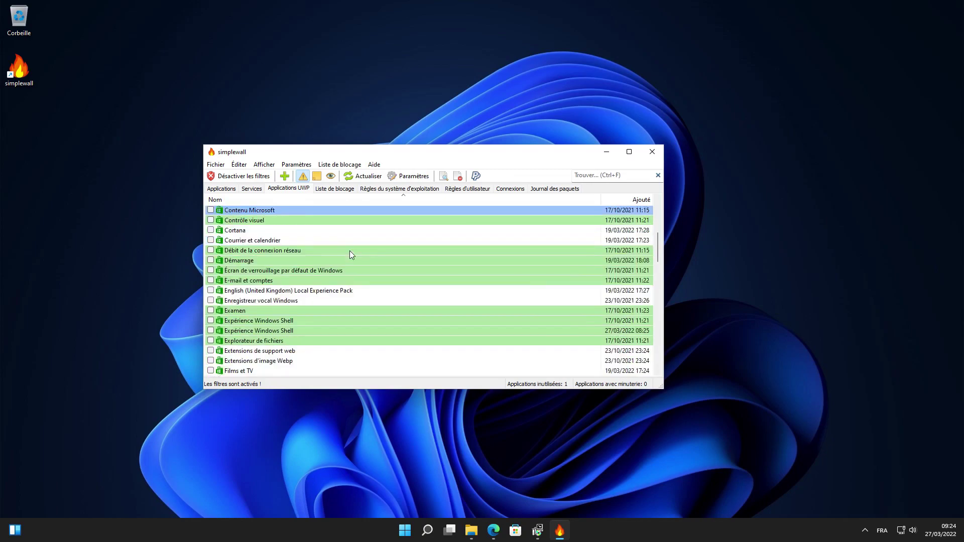
scroll(350, 254, up, 6)
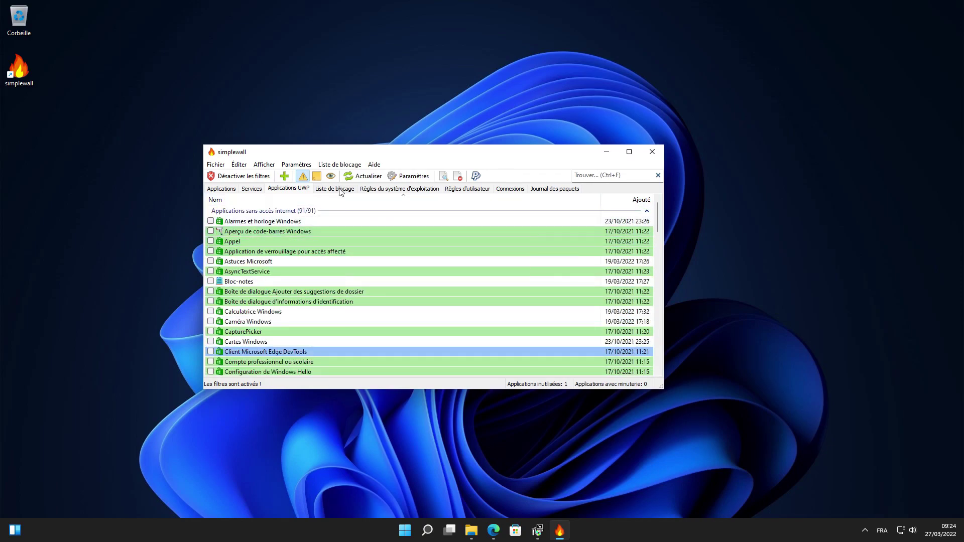
- Examine the blocklist rules, browsing the enabled spy server entries and their remote addresses
click(339, 190)
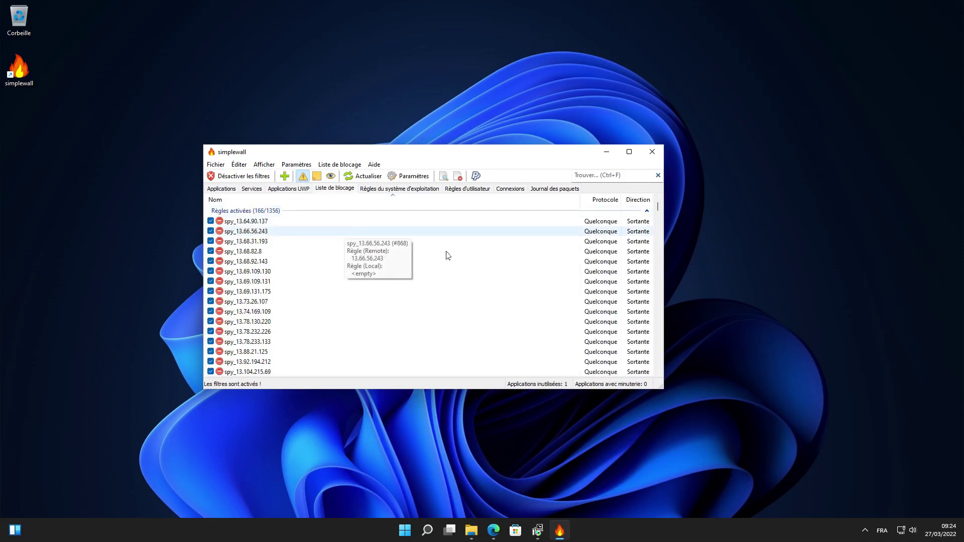
scroll(474, 246, down, 10)
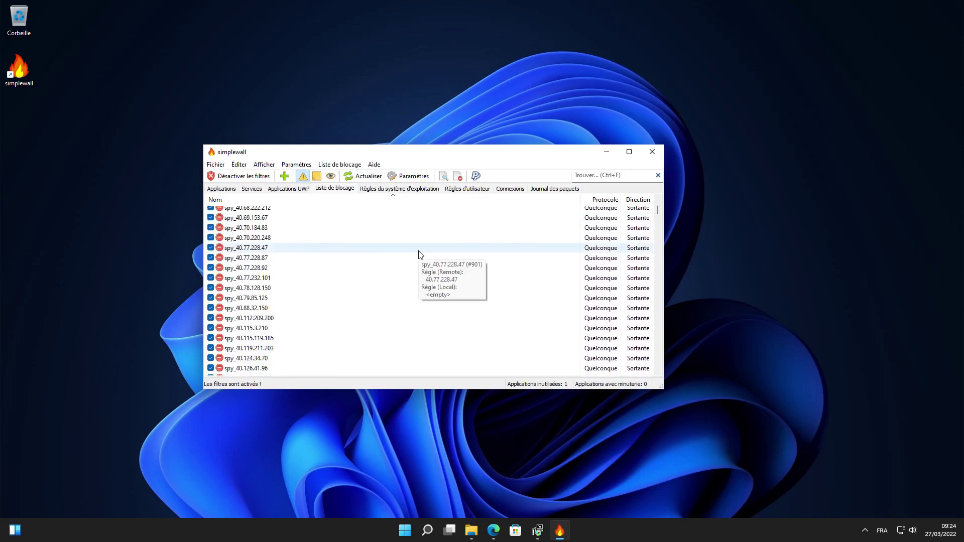
scroll(423, 255, down, 3)
scroll(421, 255, down, 3)
scroll(421, 255, down, 5)
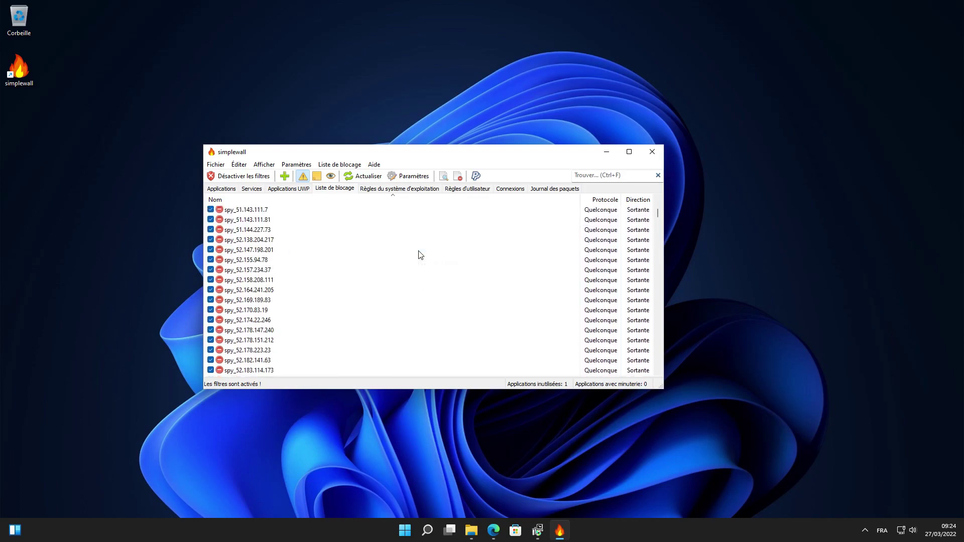
scroll(293, 253, down, 12)
scroll(293, 253, up, 15)
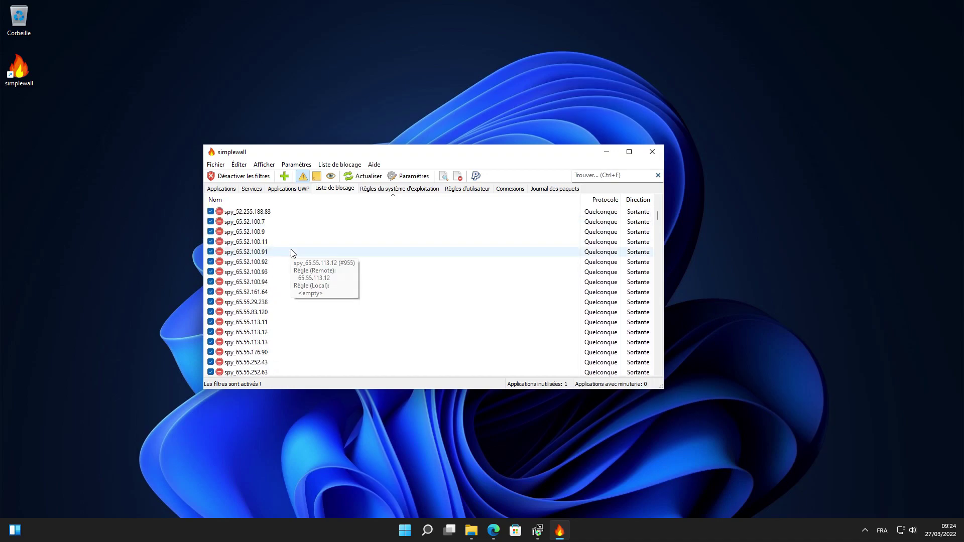
scroll(294, 254, up, 5)
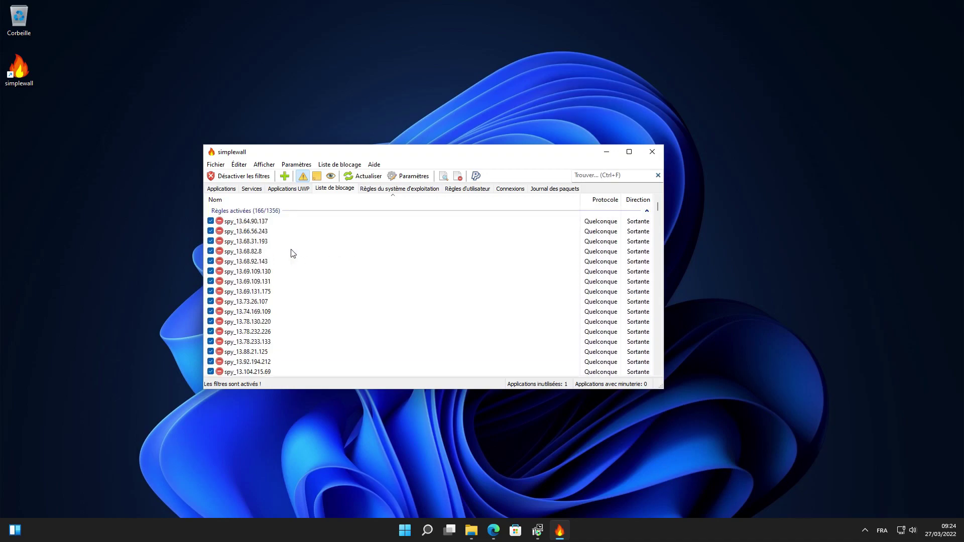
- Review the operating system rules, including the DHCP and DNS details, and the predefined user rules such as FTP
click(407, 192)
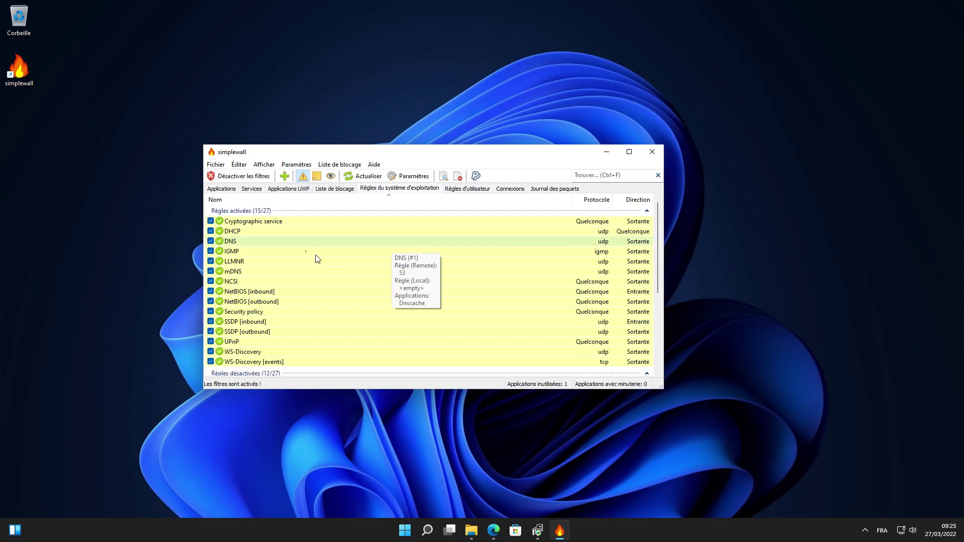
mouse_move(289, 230)
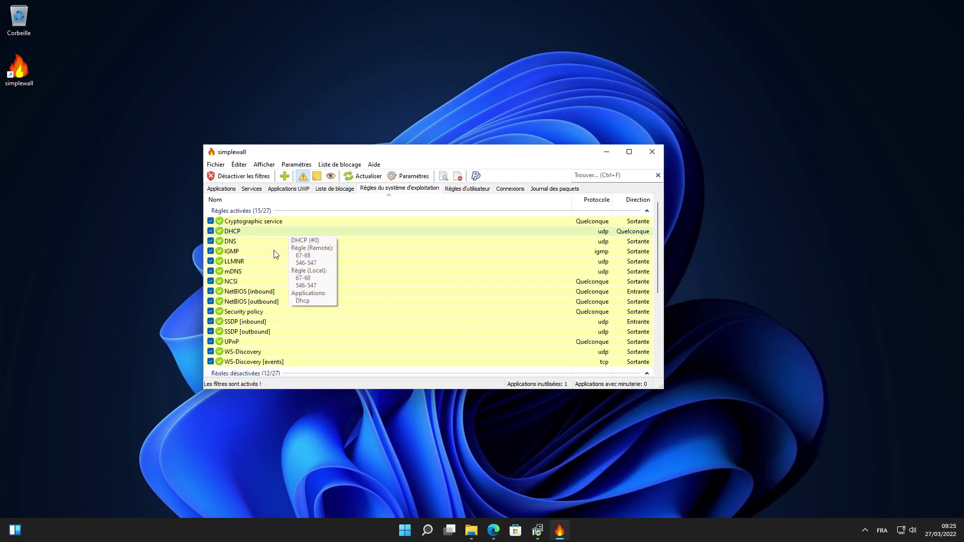
scroll(269, 308, down, 1)
mouse_move(268, 319)
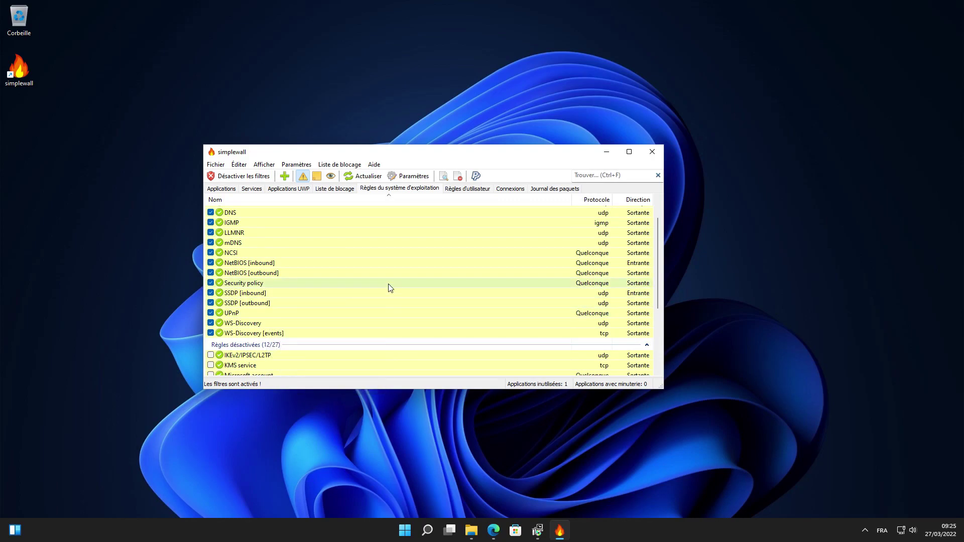
scroll(390, 287, up, 1)
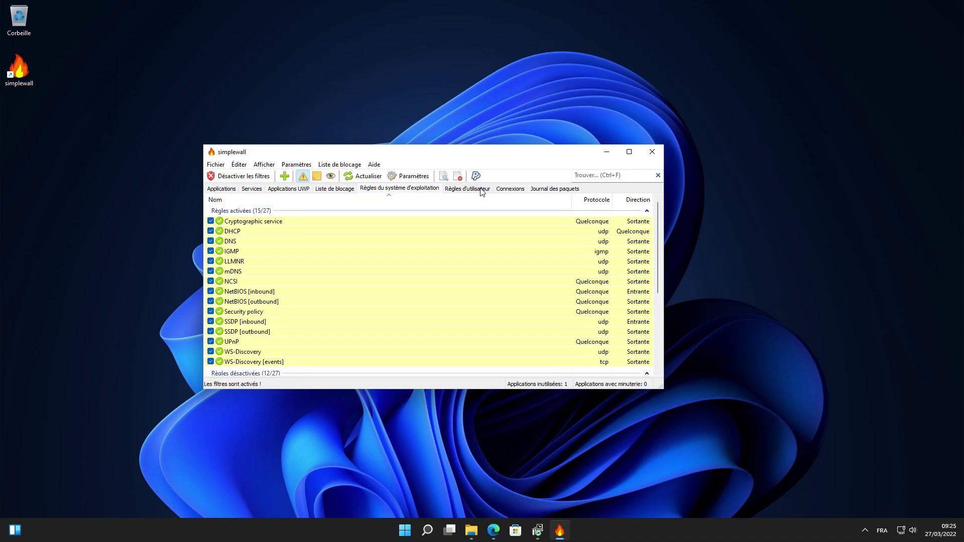
click(480, 190)
click(422, 189)
mouse_move(431, 250)
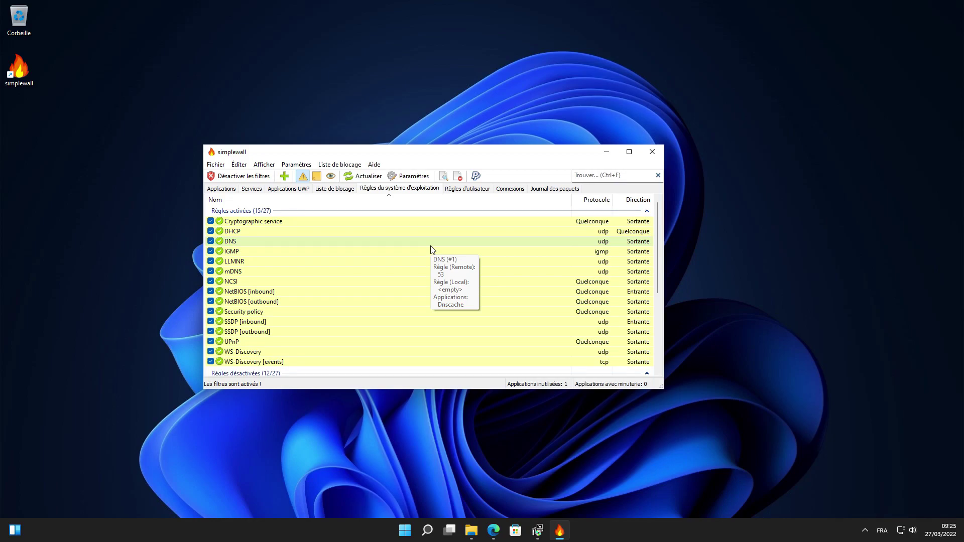
click(459, 191)
mouse_move(442, 232)
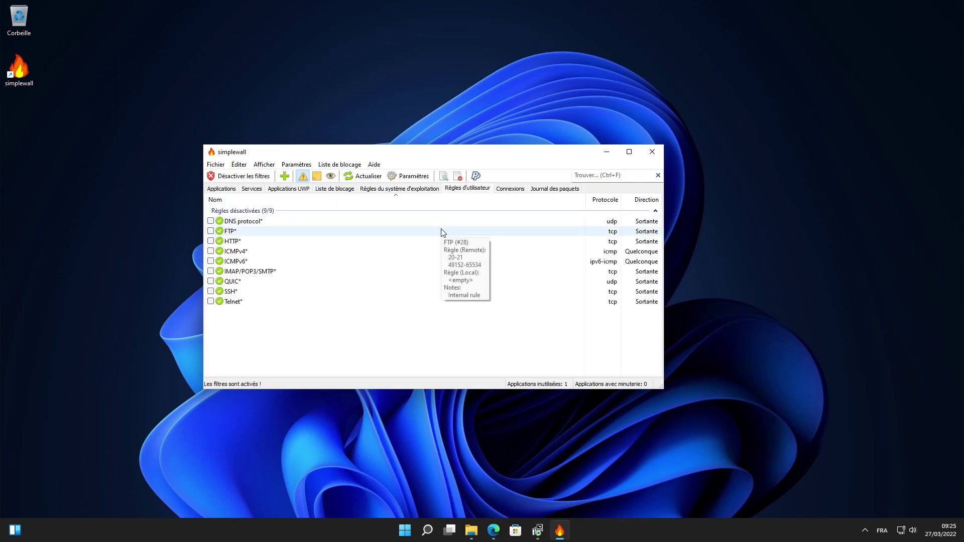
- Look through the active connections of applications and services, and check the packet log
click(510, 190)
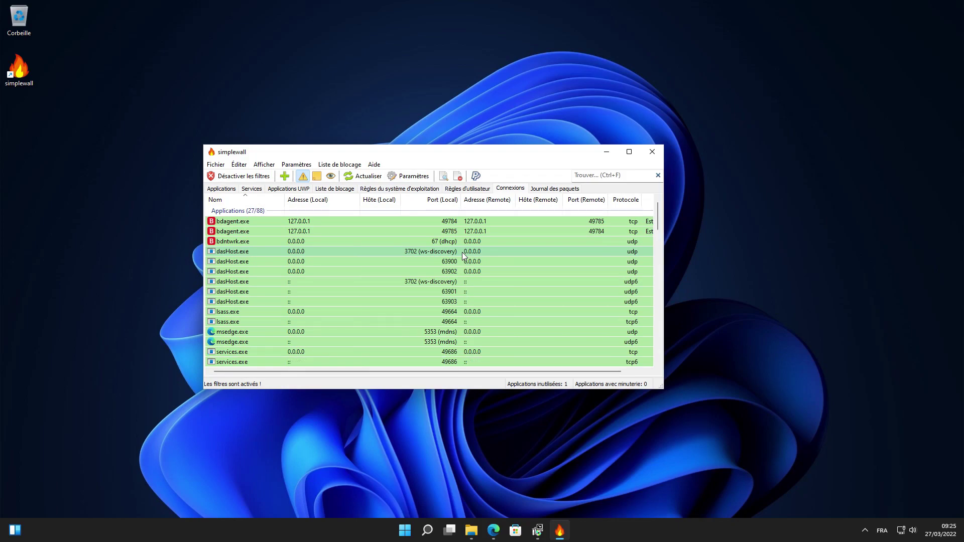
scroll(461, 252, down, 15)
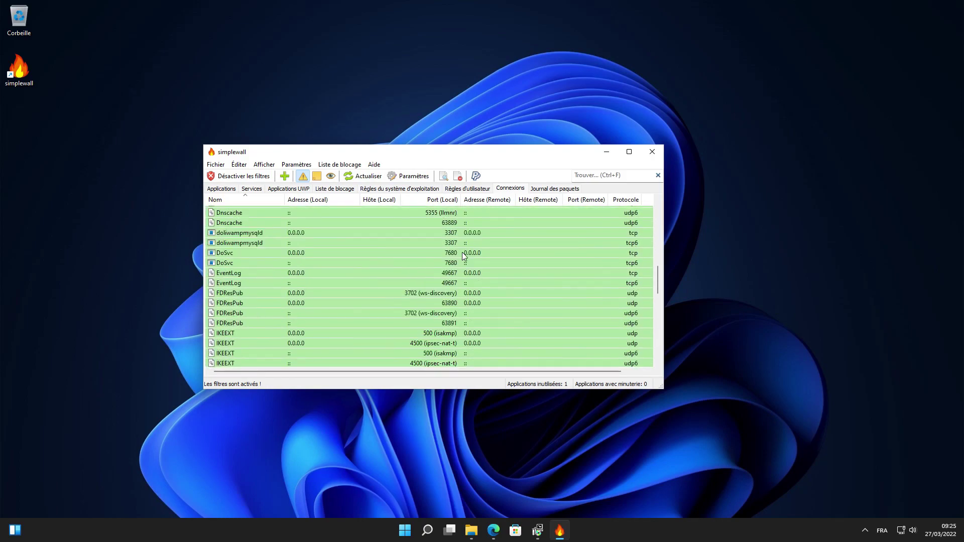
scroll(462, 252, down, 10)
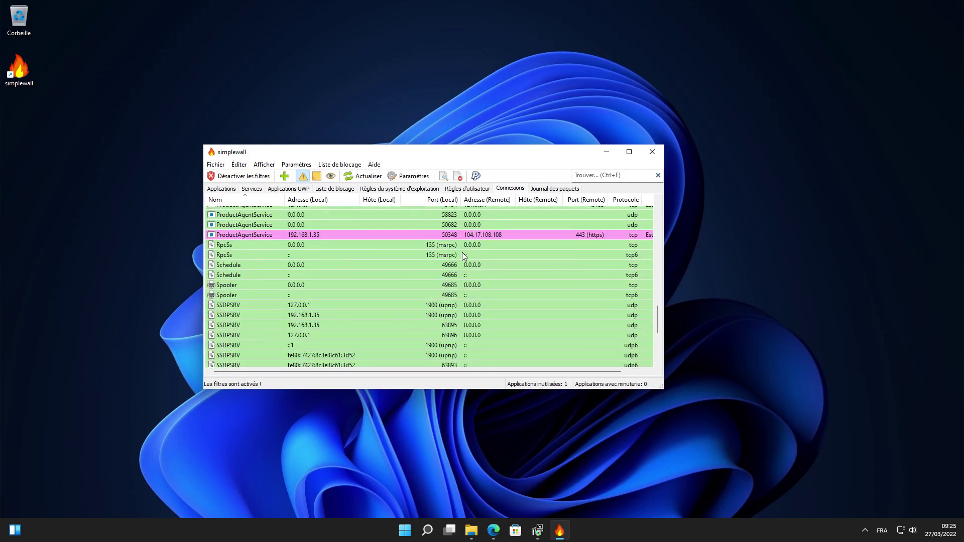
scroll(461, 254, down, 5)
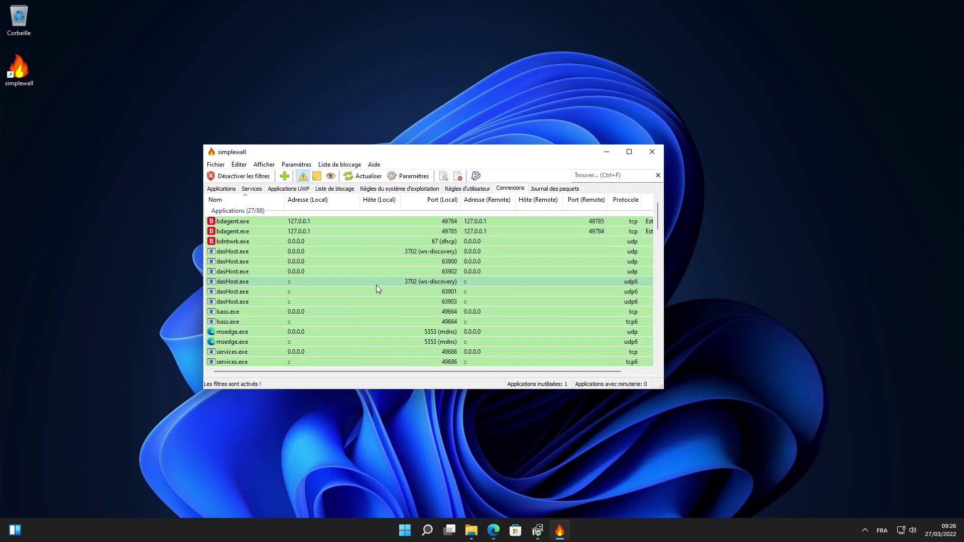
click(547, 190)
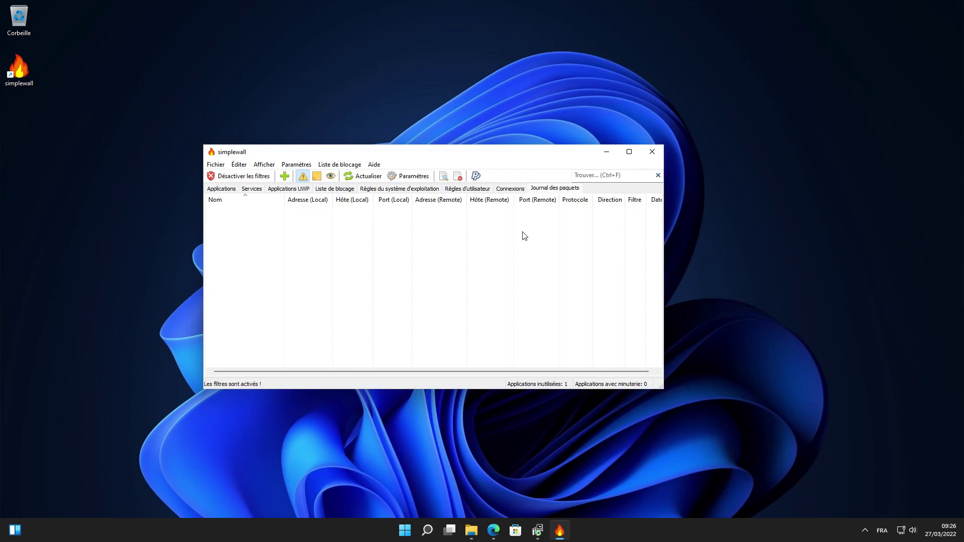
- Return to the applications list and inspect the blocklist options for Microsoft's telemetry and update servers without changing them
click(220, 188)
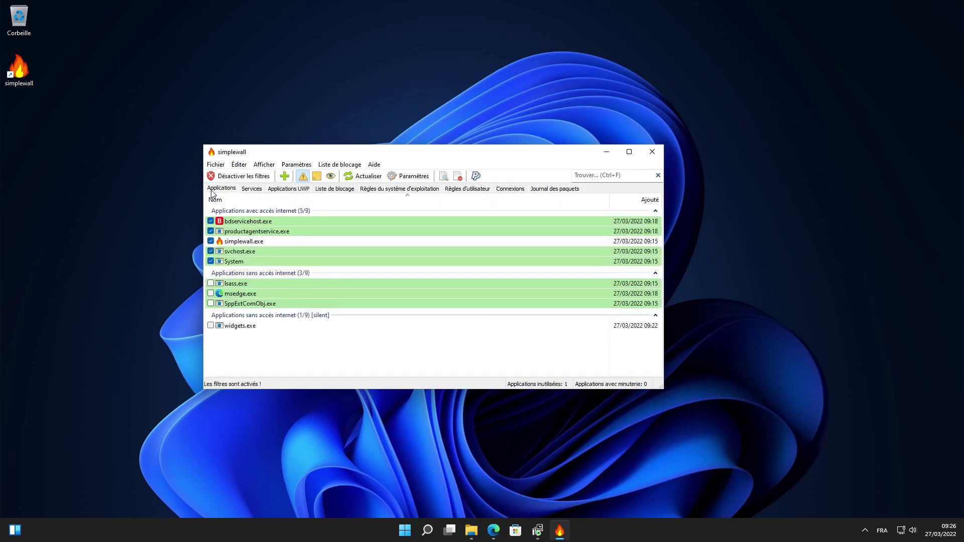
click(348, 166)
mouse_move(361, 177)
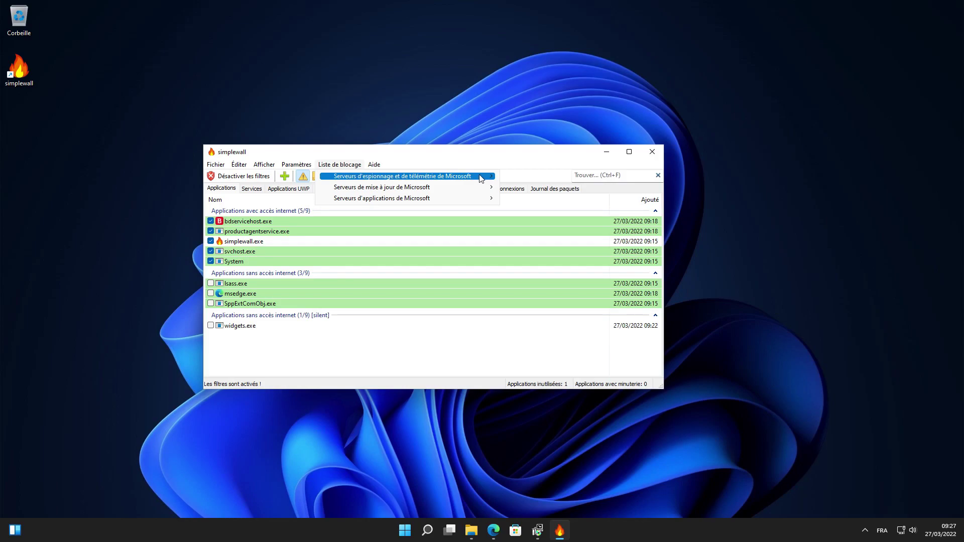
mouse_move(476, 180)
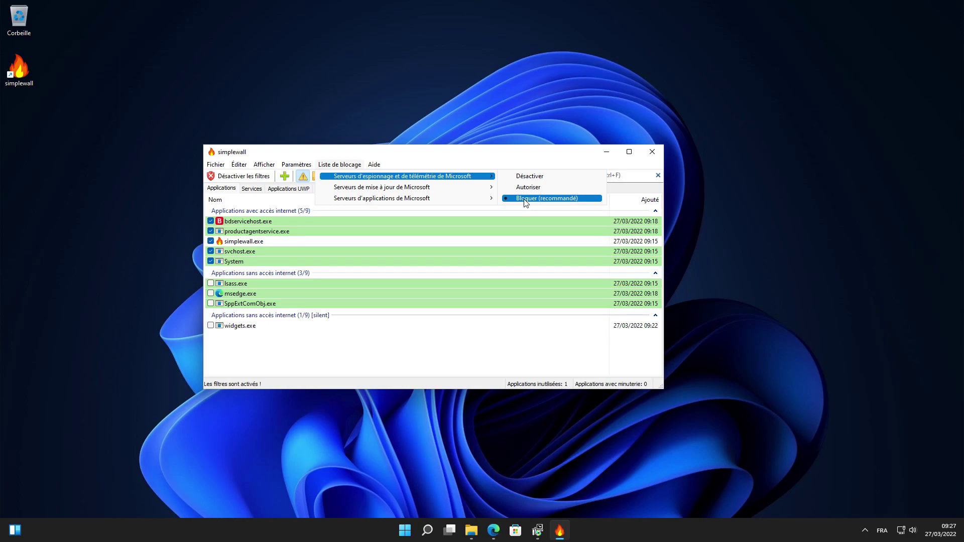
mouse_move(409, 194)
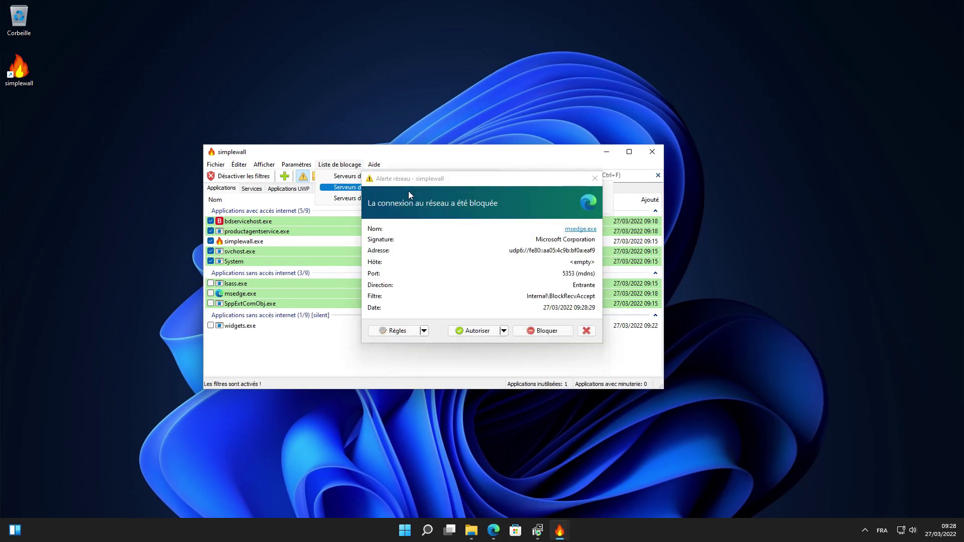
- Allow msedge.exe network access from the network alert and go back to the blocklist server options
click(470, 331)
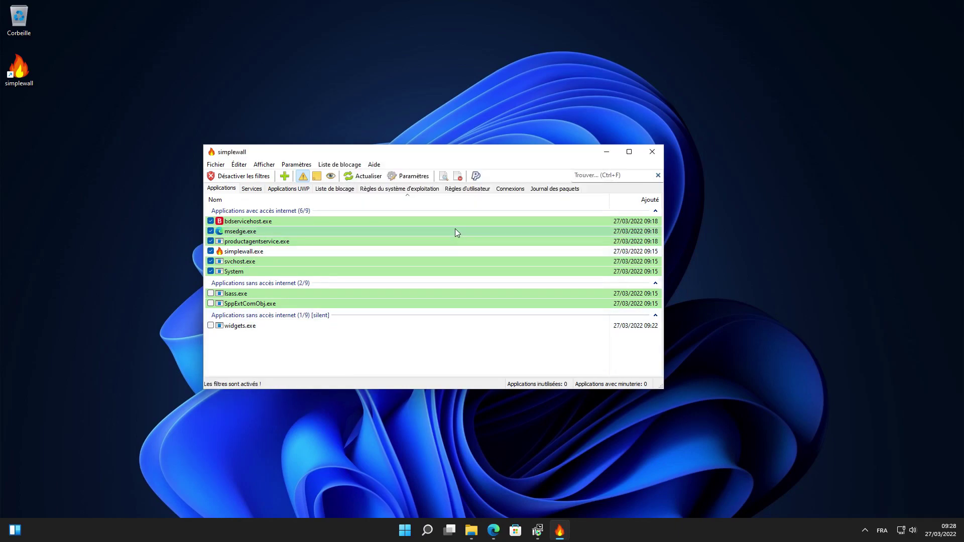
click(332, 168)
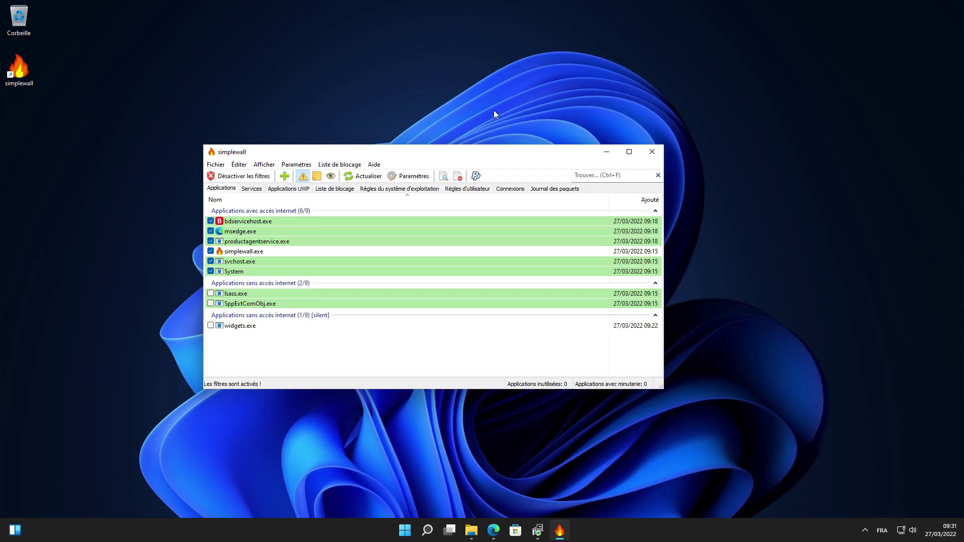
- Start a new custom rule with the protocol tcp (6) and the inbound direction (Entrante)
click(285, 178)
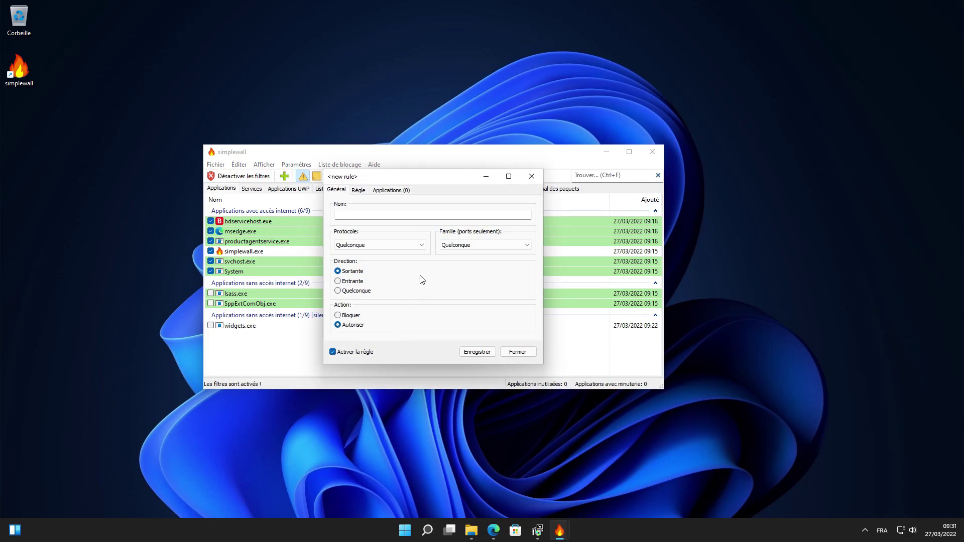
click(420, 246)
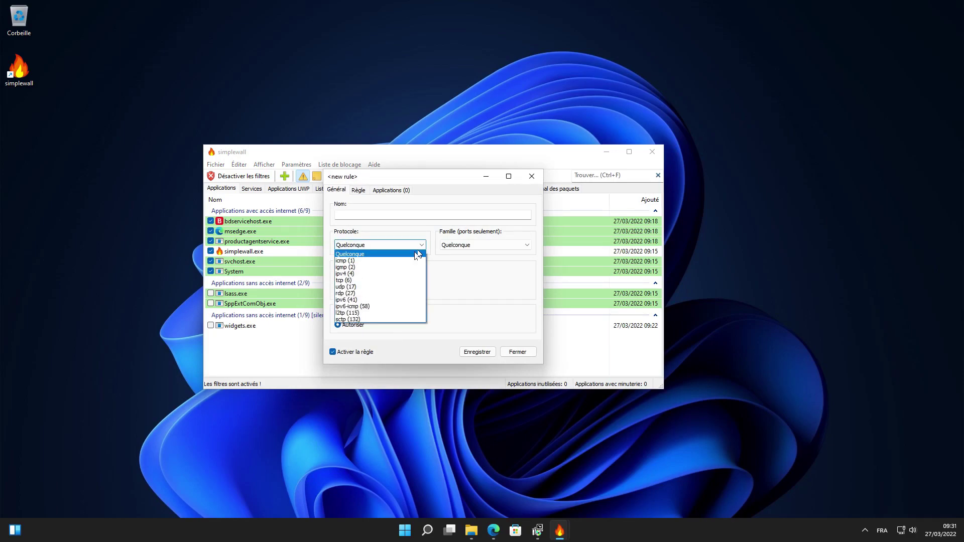
click(383, 279)
click(350, 283)
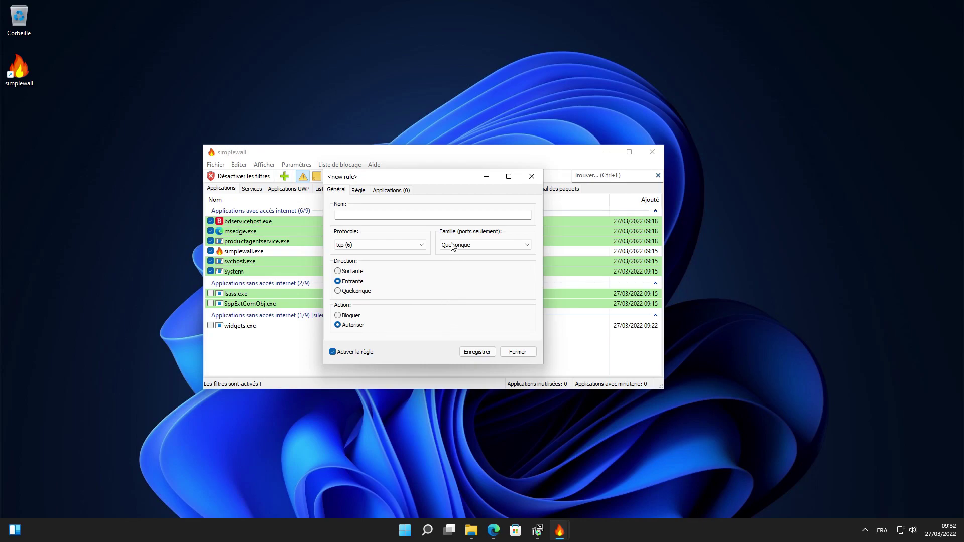
- Check the draft rule's address and application settings, name it nextcloud, and close it without saving
click(359, 191)
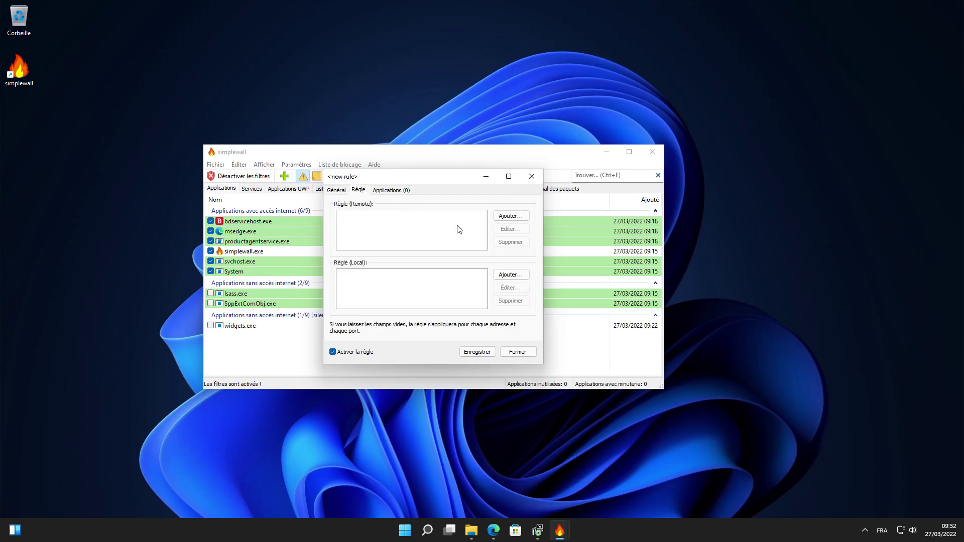
click(408, 194)
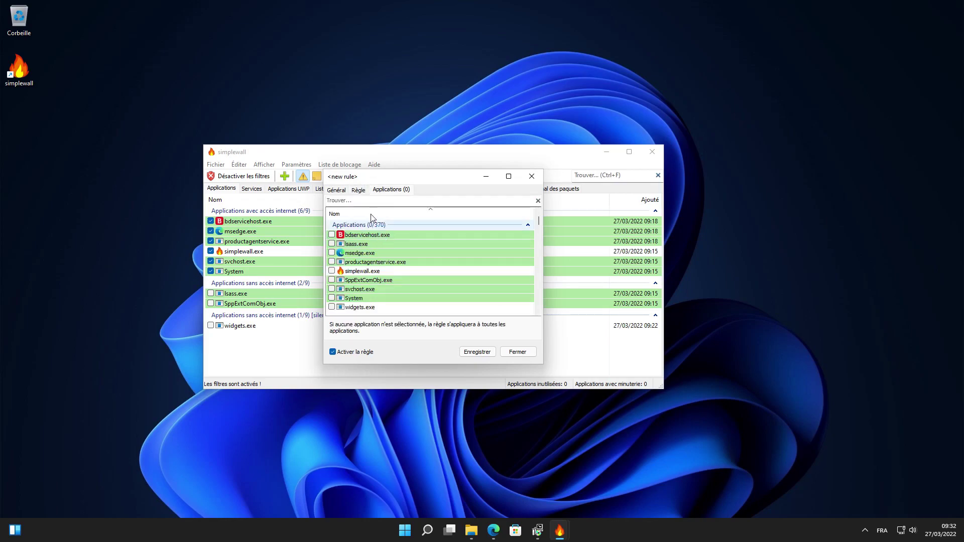
click(336, 190)
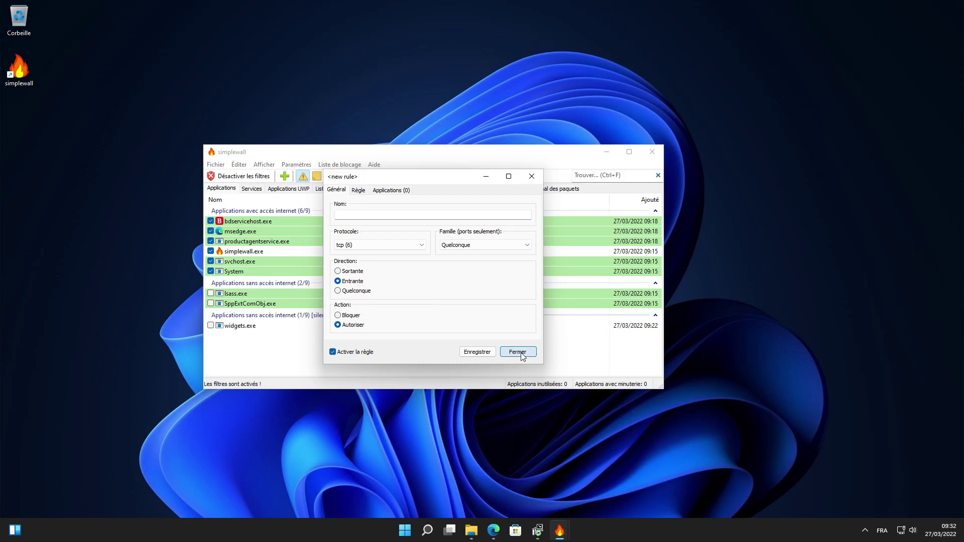
click(485, 218)
text(nextcloud)
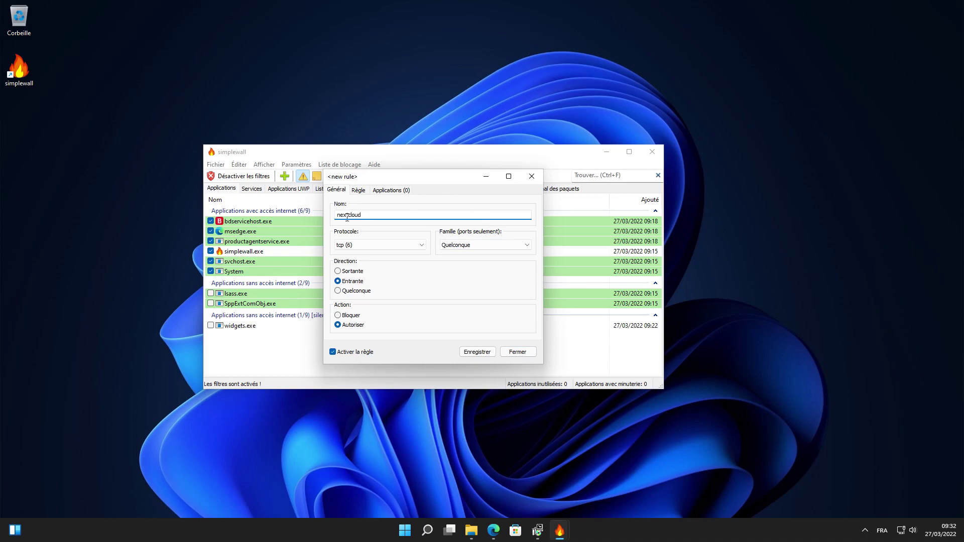
click(516, 352)
- Close the simplewall window and quit the program from the system tray, accepting that the installed filters stay active
drag(485, 156, 518, 146)
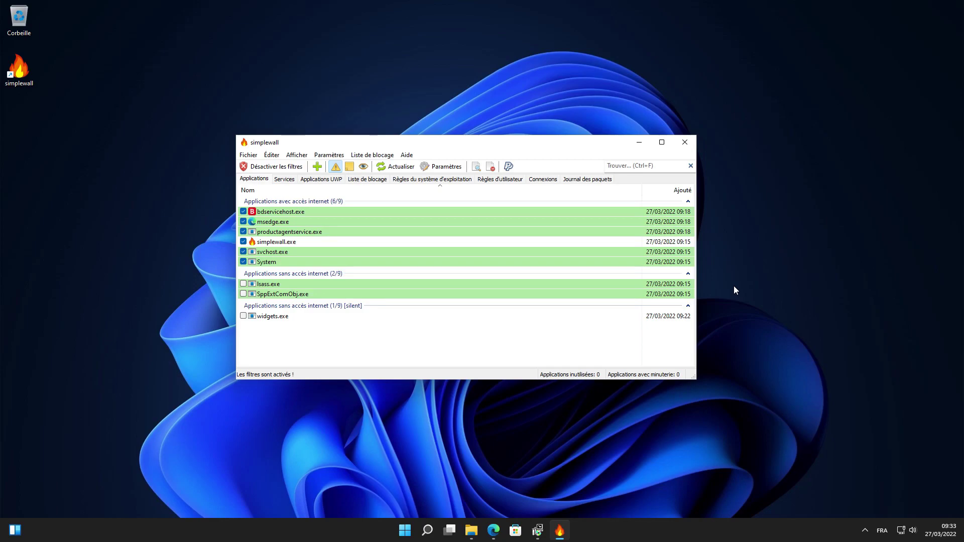
click(684, 142)
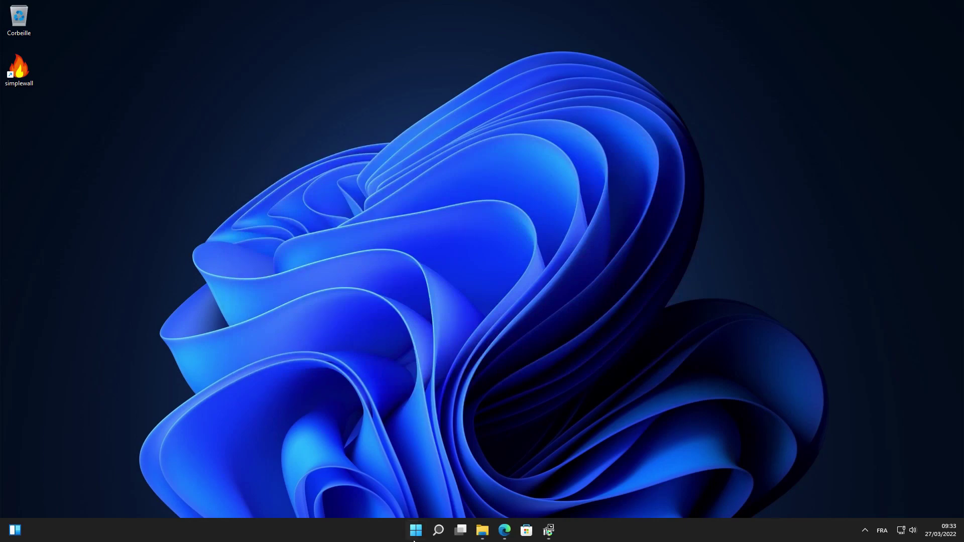
click(864, 530)
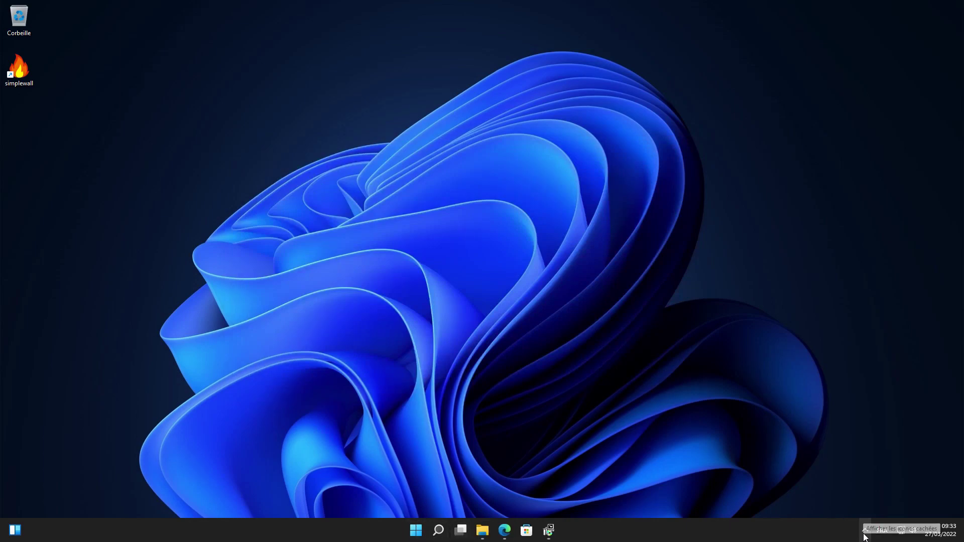
right_click(867, 502)
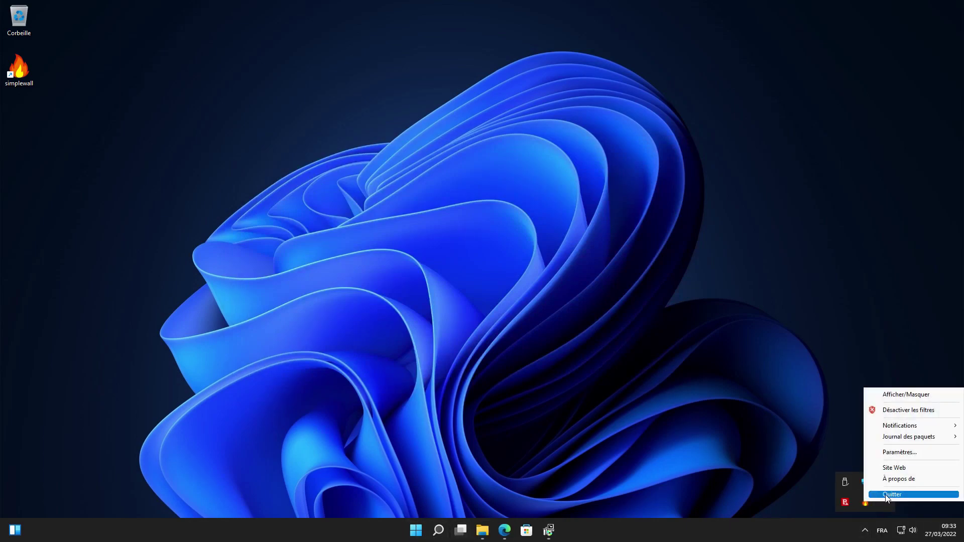
click(885, 494)
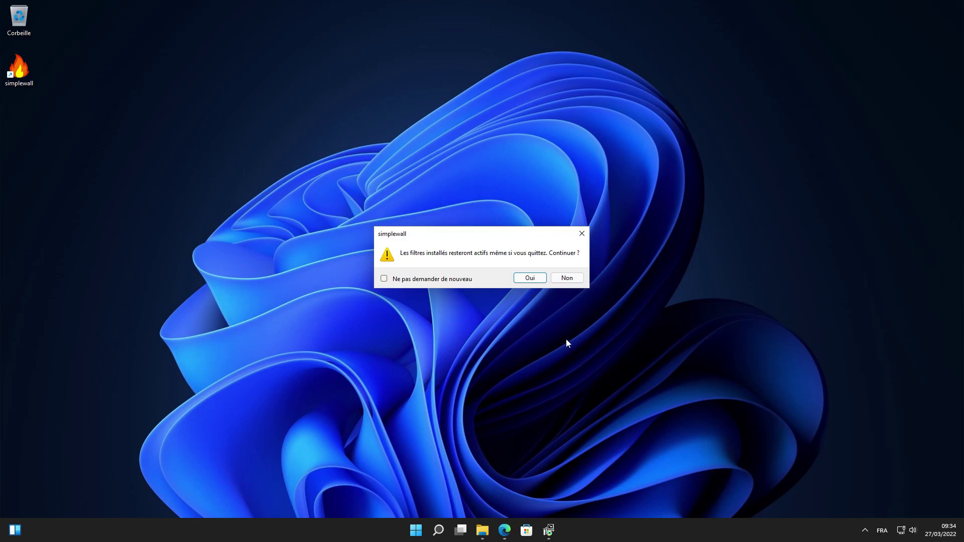
click(531, 278)
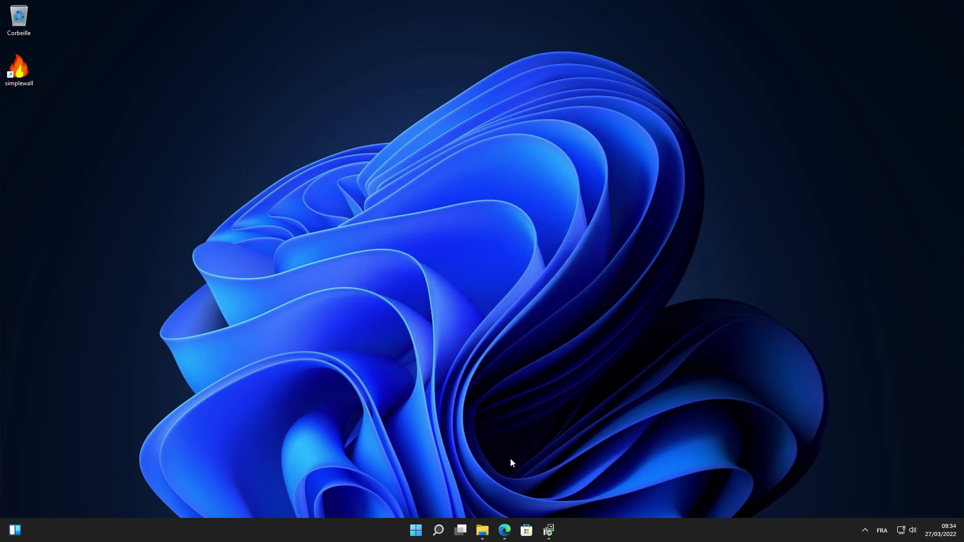
- Open the Windows Settings and search them for "applica" to reach the Applications et fonctionnalités page
click(442, 524)
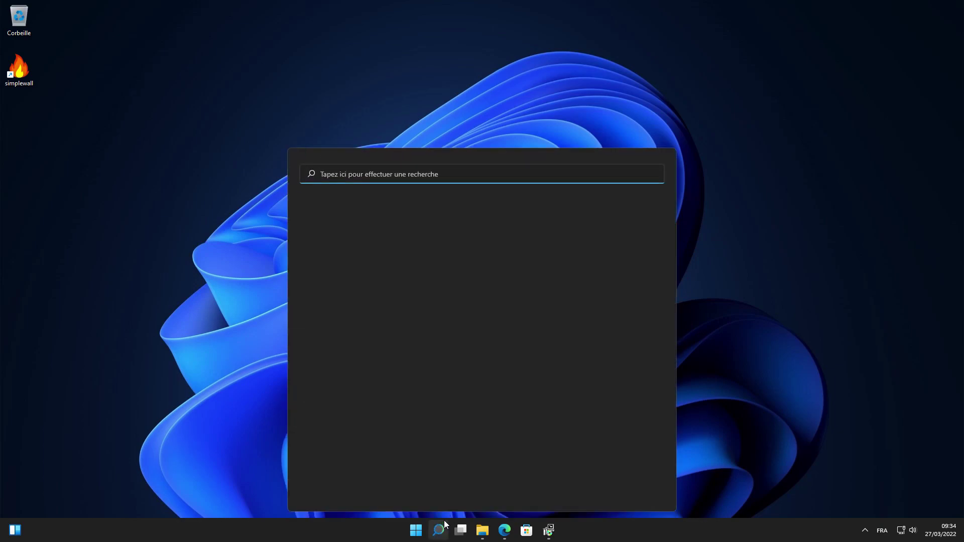
click(423, 266)
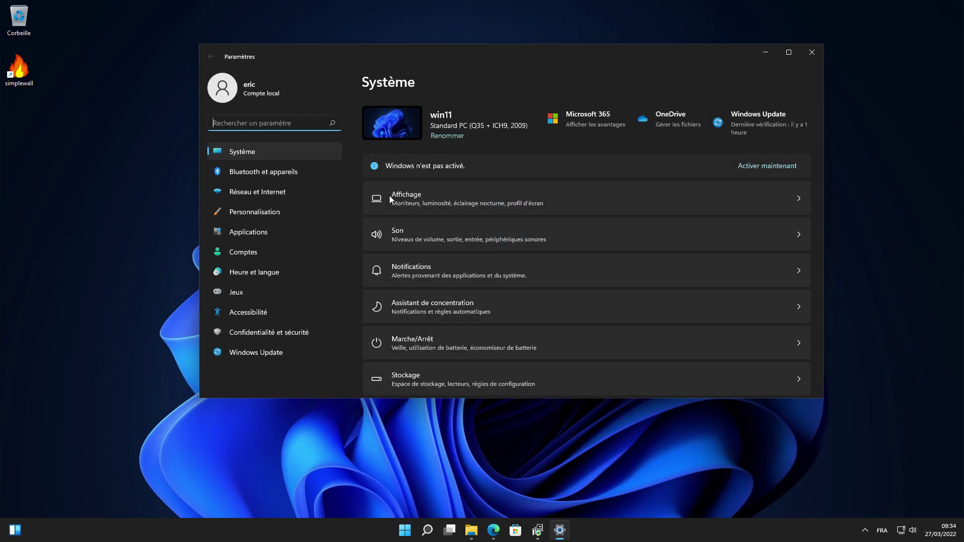
text(applica)
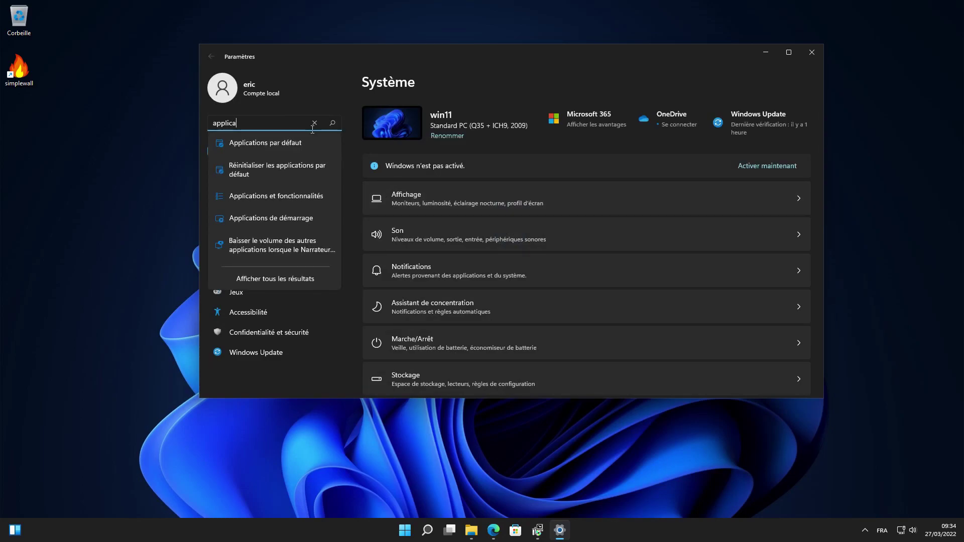
click(285, 195)
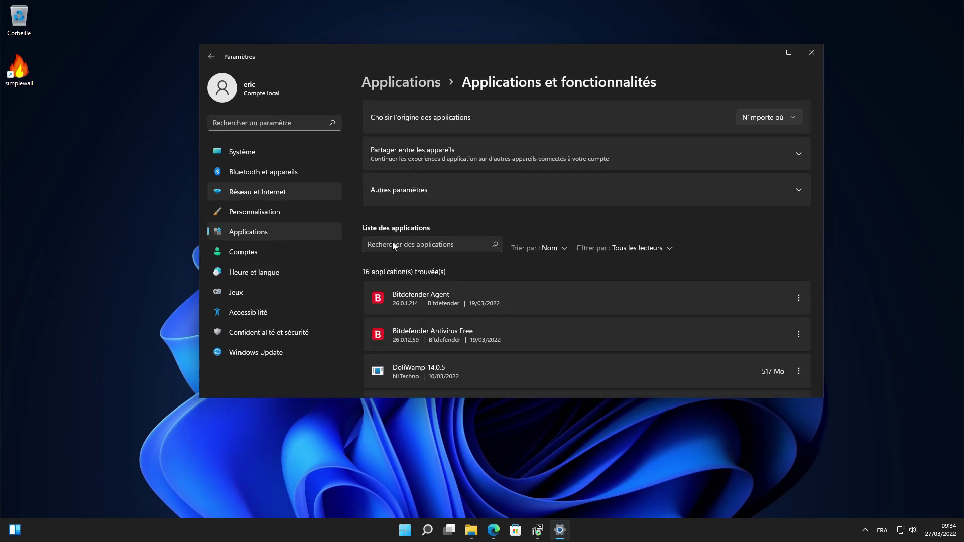
- Search the list of installed applications for "simplew"
click(393, 243)
text(s)
key(BackSpace)
text(siple)
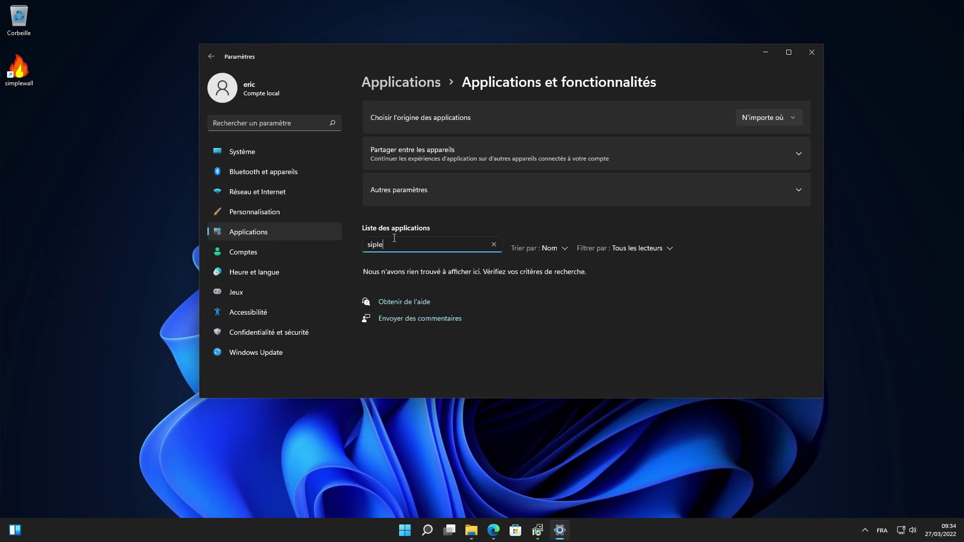
key(BackSpace)
key(BackSpace)
key(BackSpace)
text(m)
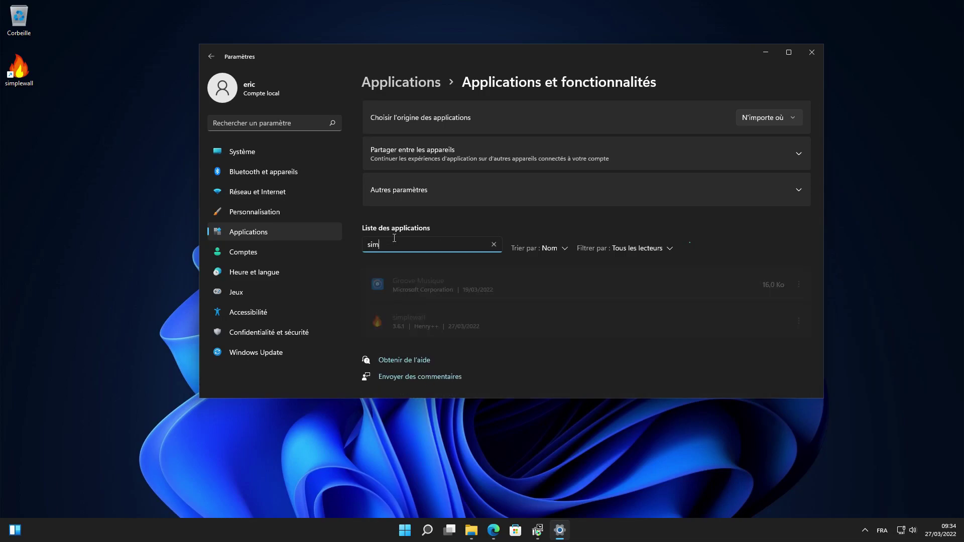
text(plew)
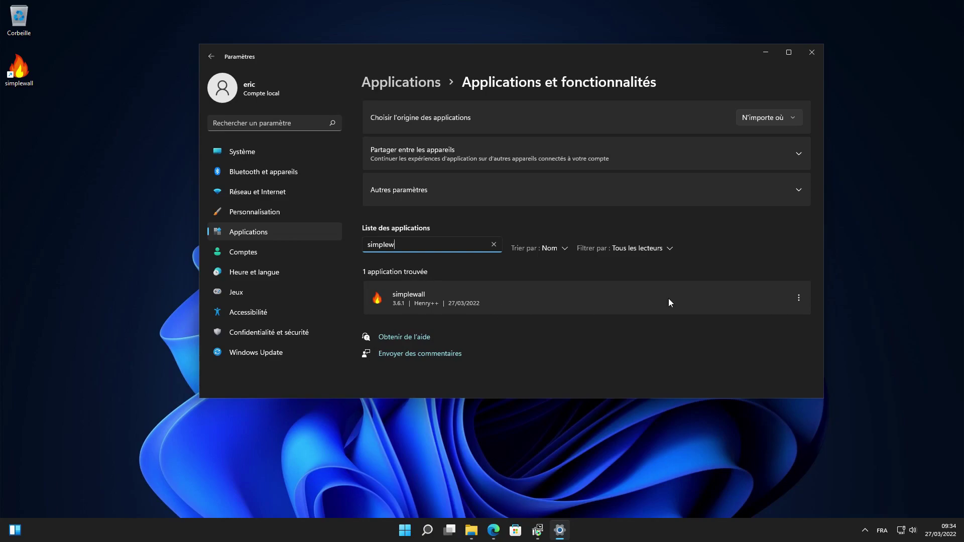
- Start uninstalling simplewall, authorize uninstall.exe, and agree to disable the filters with the Activer le pare-feu Windows option enabled
click(799, 300)
click(713, 334)
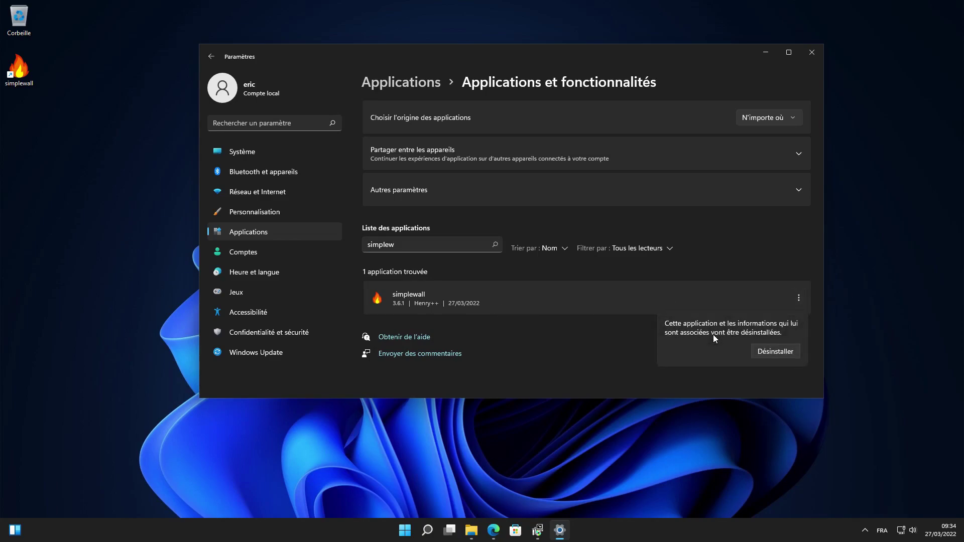
click(773, 351)
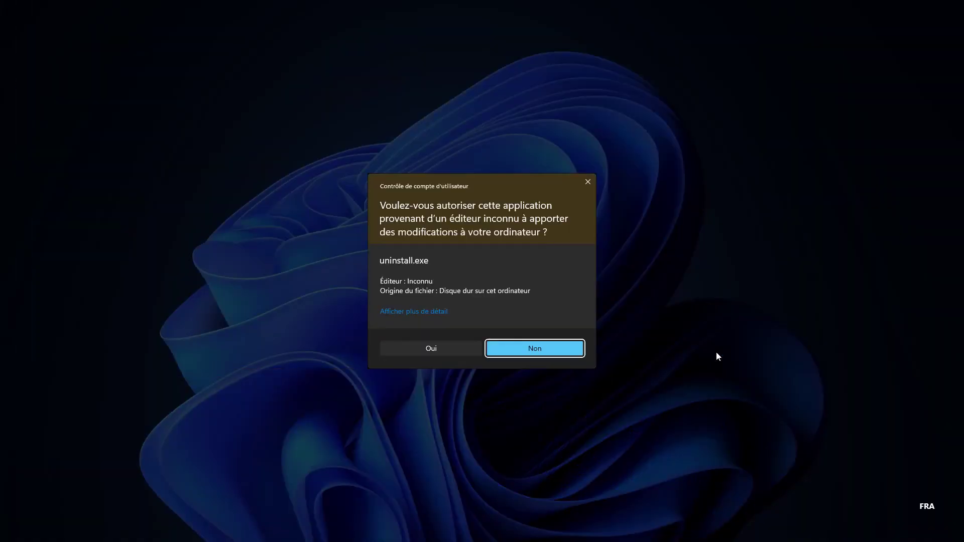
click(477, 348)
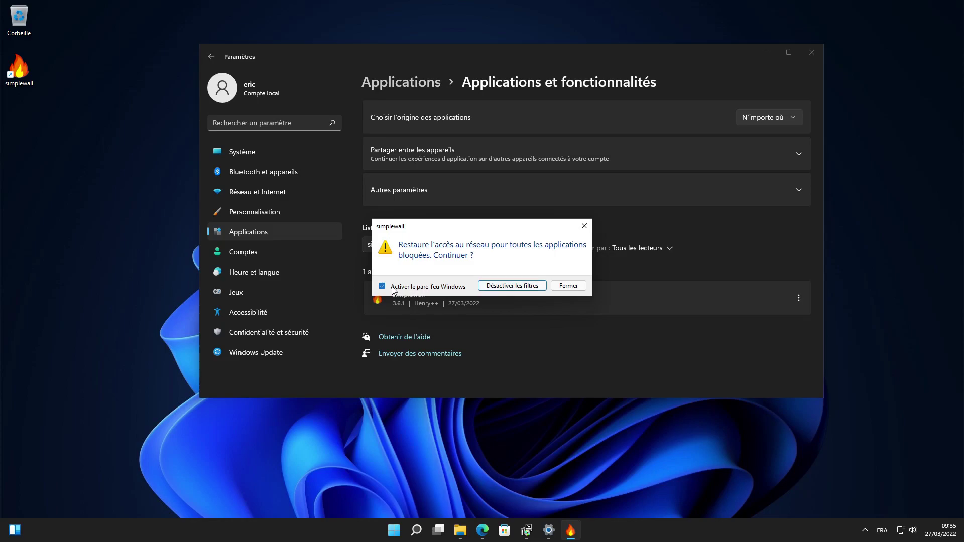
click(508, 289)
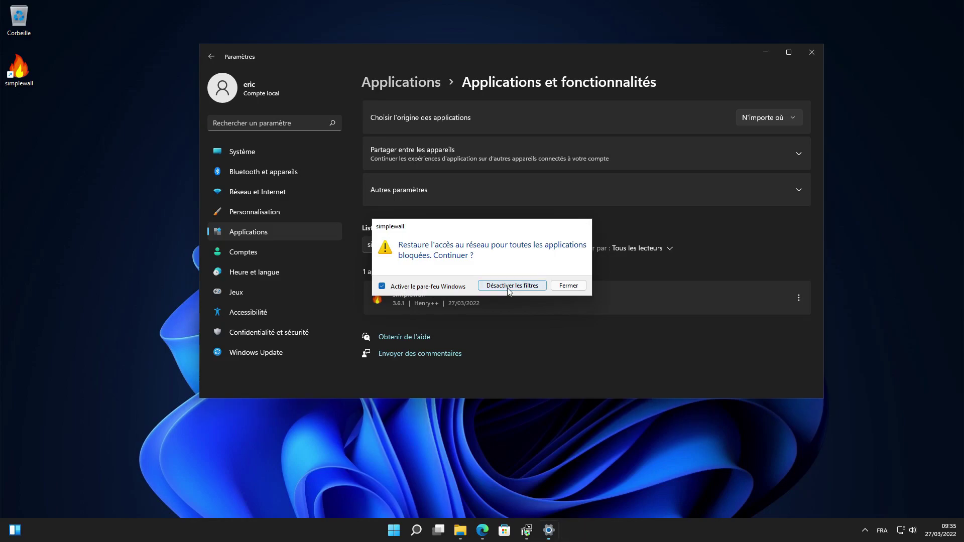